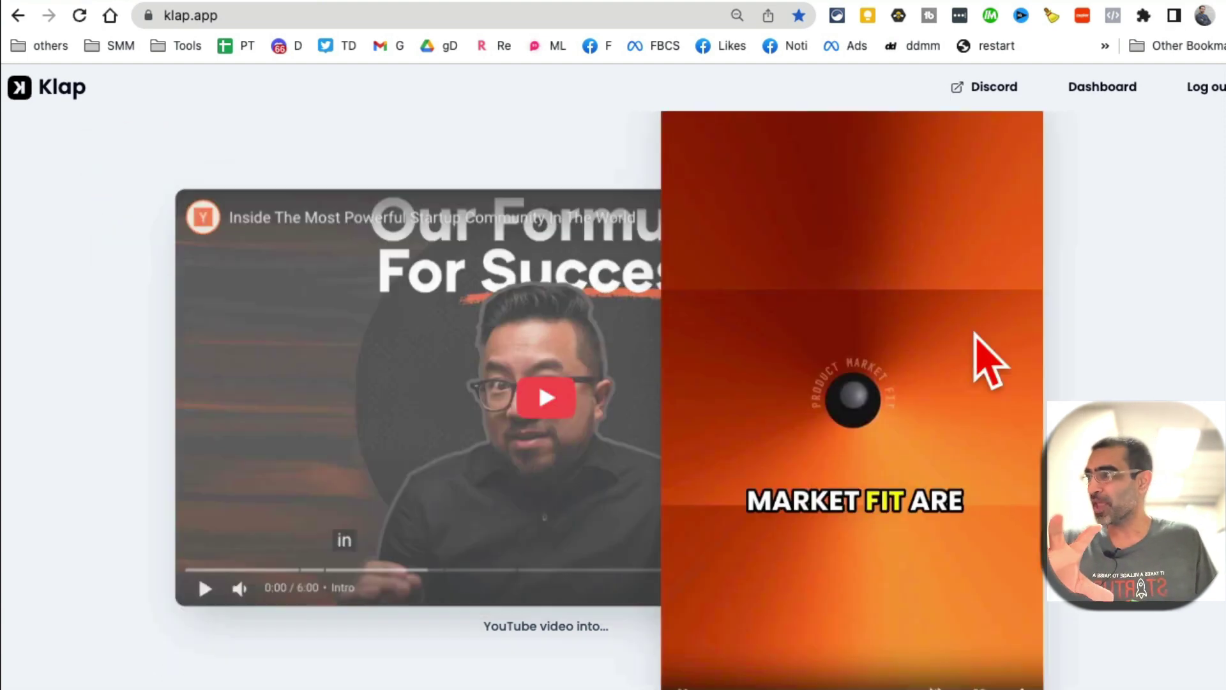
Step: Scroll Klap's homepage and highlight part of its headline text
scroll(1015, 415, "down", 10)
scroll(1016, 415, "up", 5)
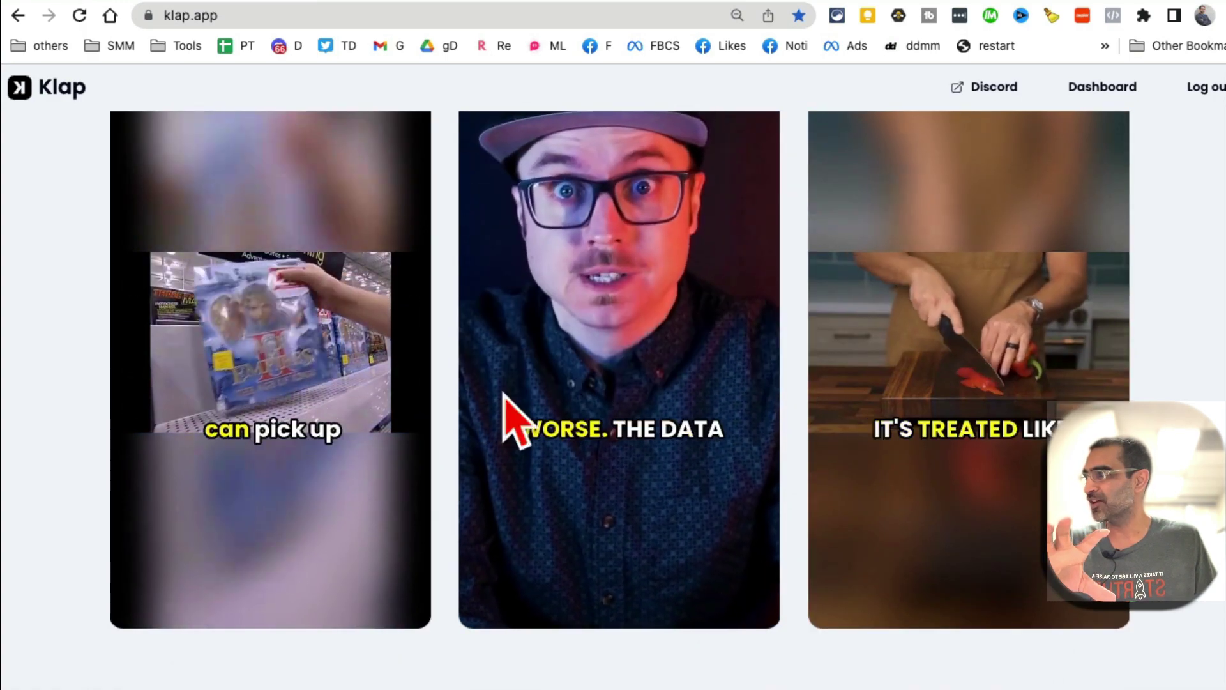
scroll(1009, 403, "up", 8)
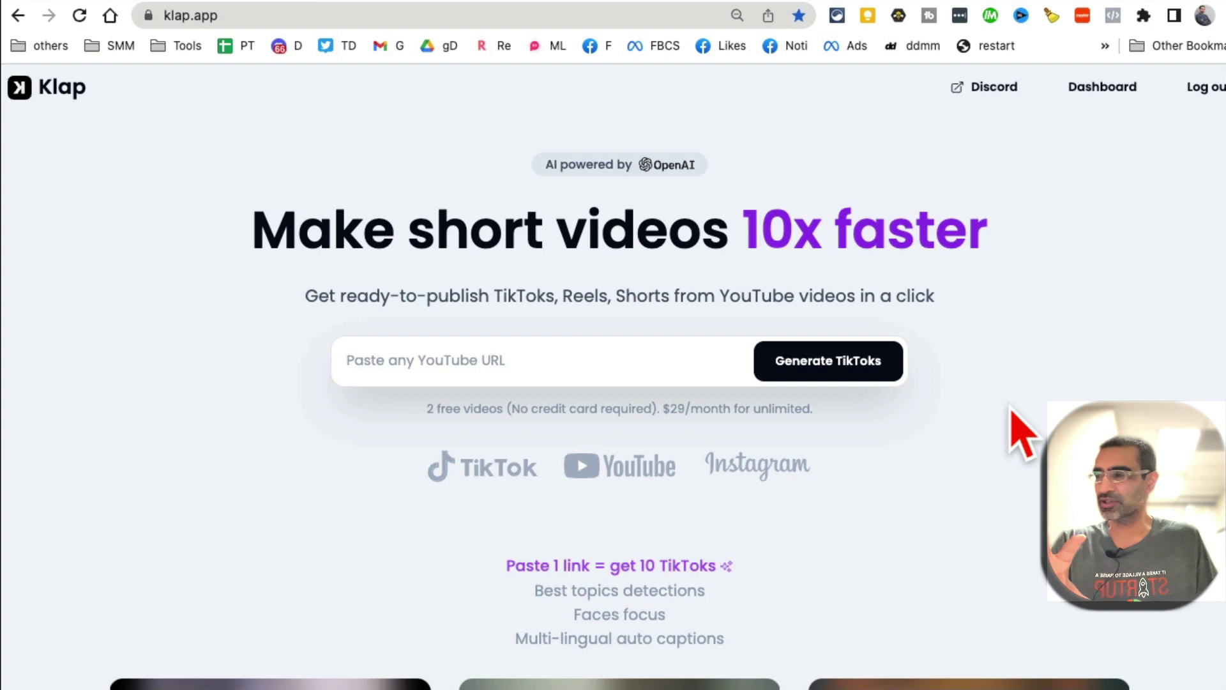
left_click_drag(297, 230, 956, 228)
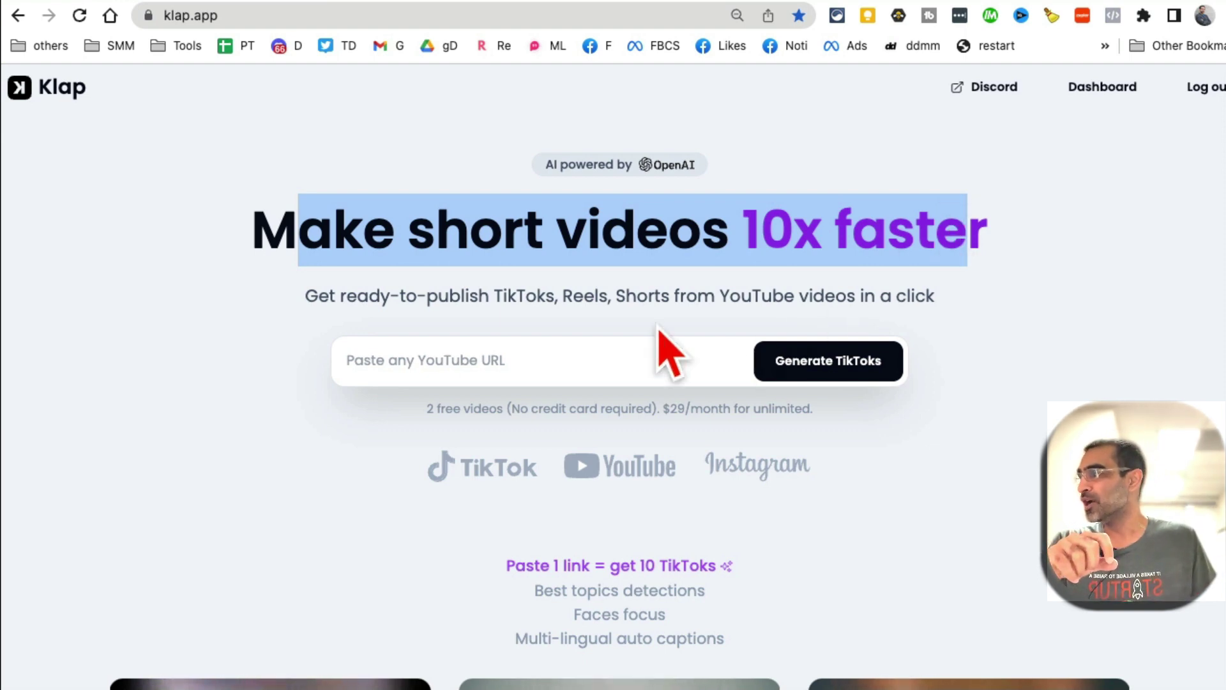
Step: Submit a previously used YouTube link and confirm generating TikToks from it
left_click(474, 357)
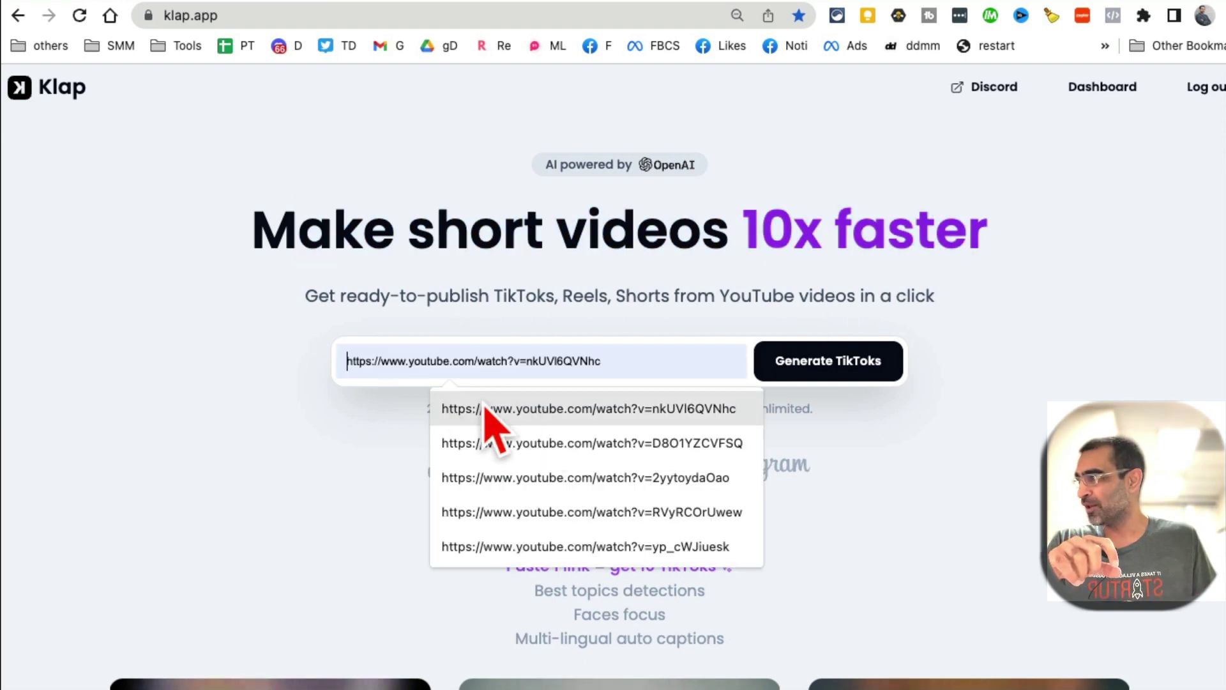
left_click(548, 412)
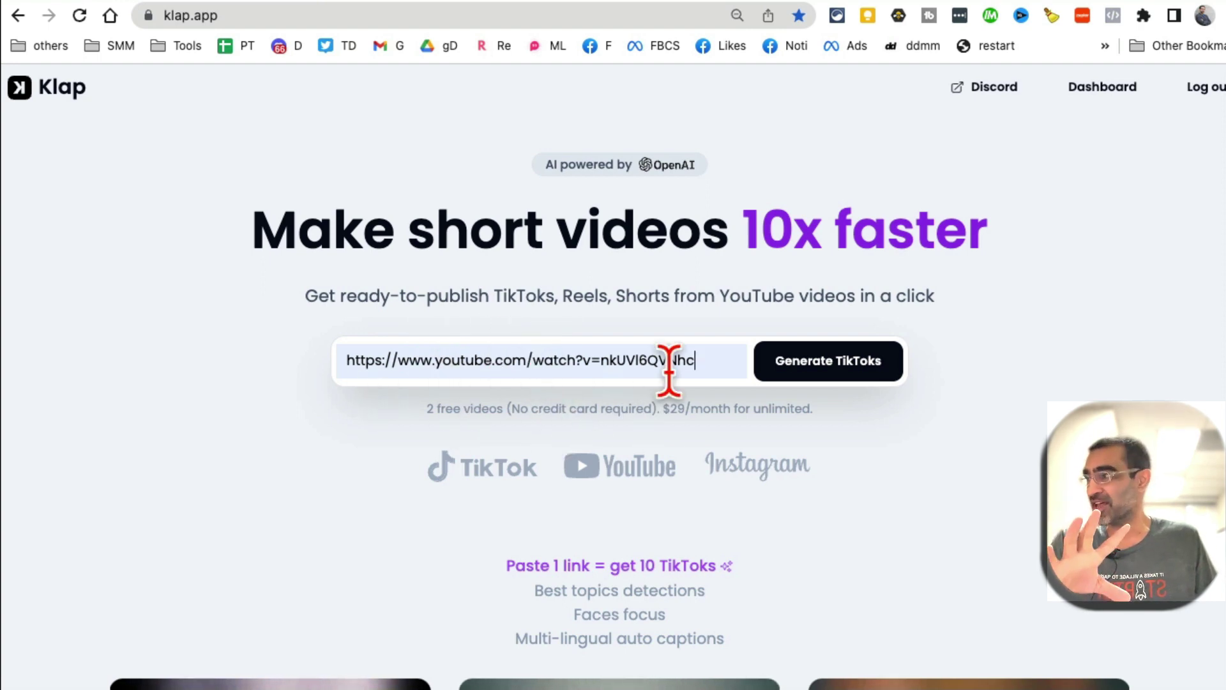
left_click(826, 369)
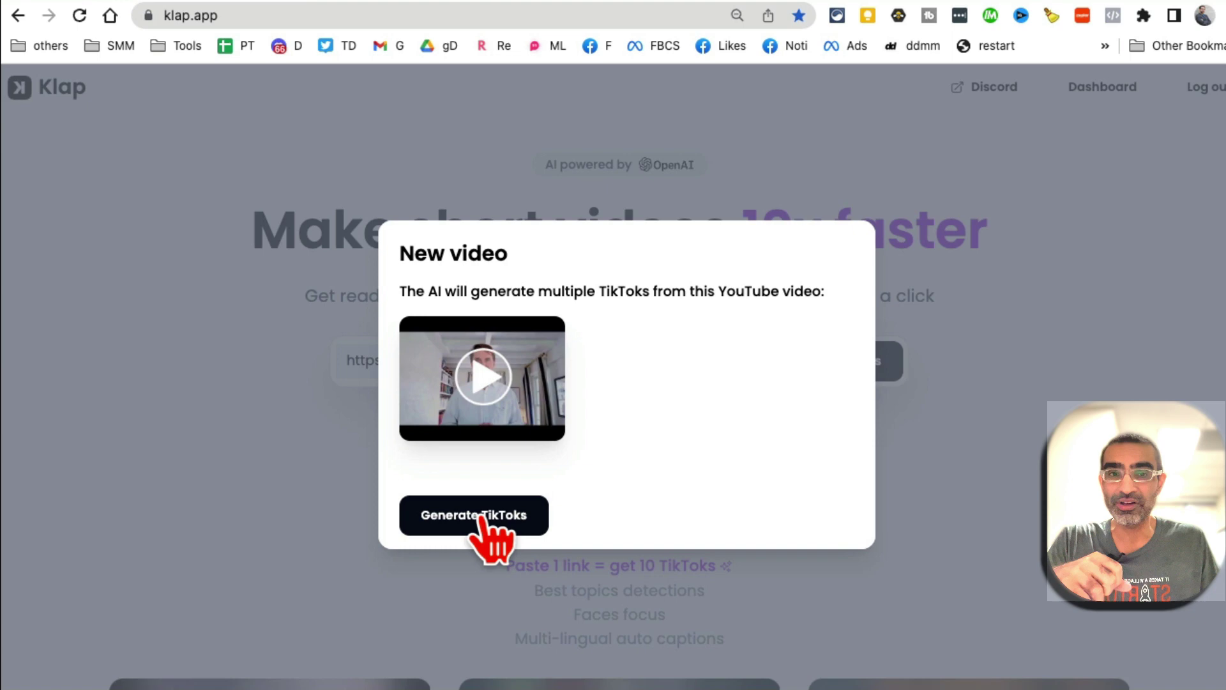
left_click(481, 516)
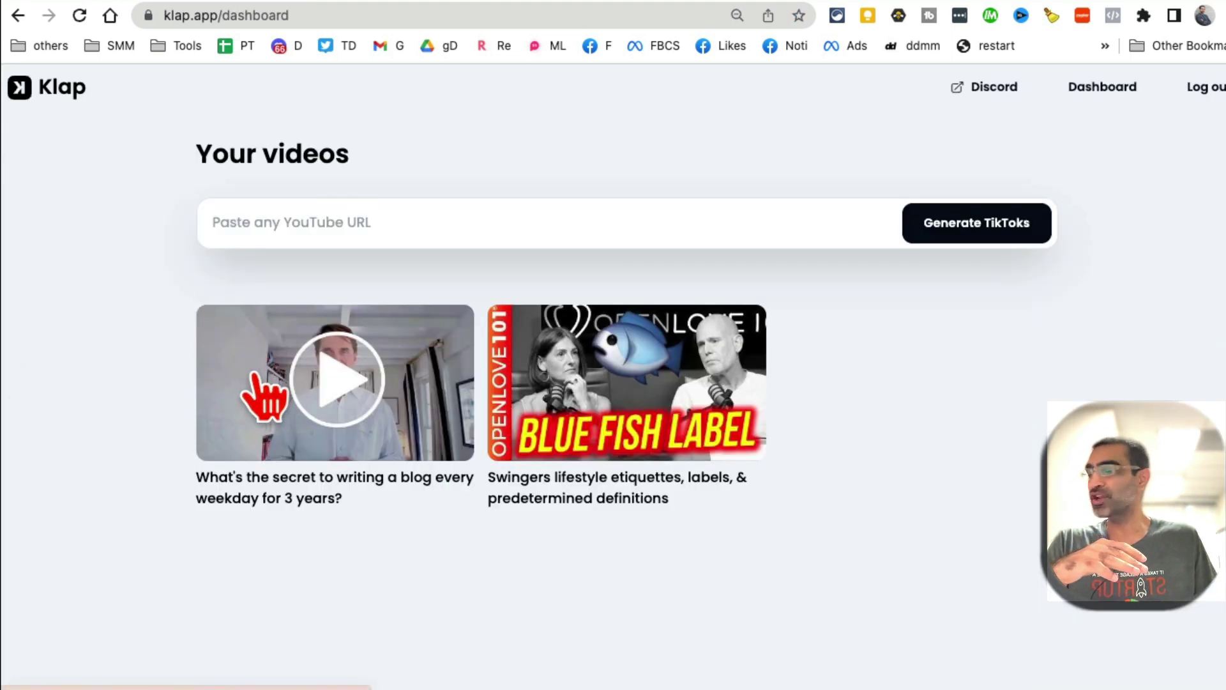
Step: Open the blog-writing video's generated clips and scroll to clip #3, rated 12/100 virality
left_click(393, 378)
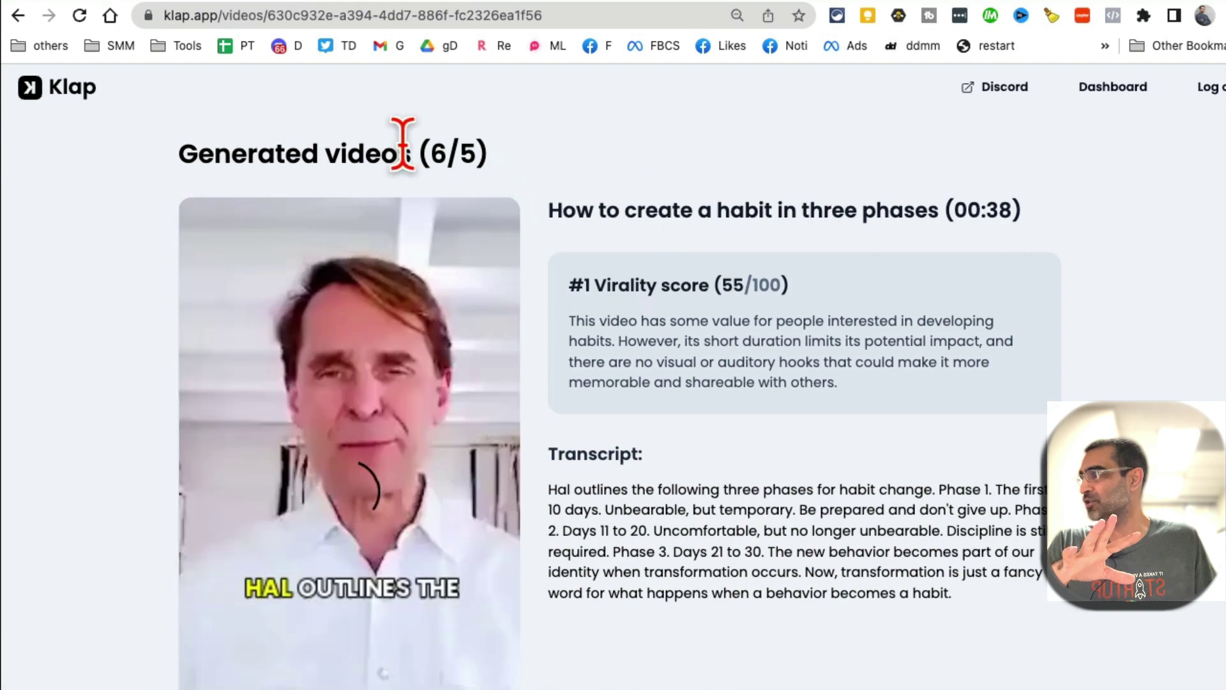
scroll(441, 358, "down", 3)
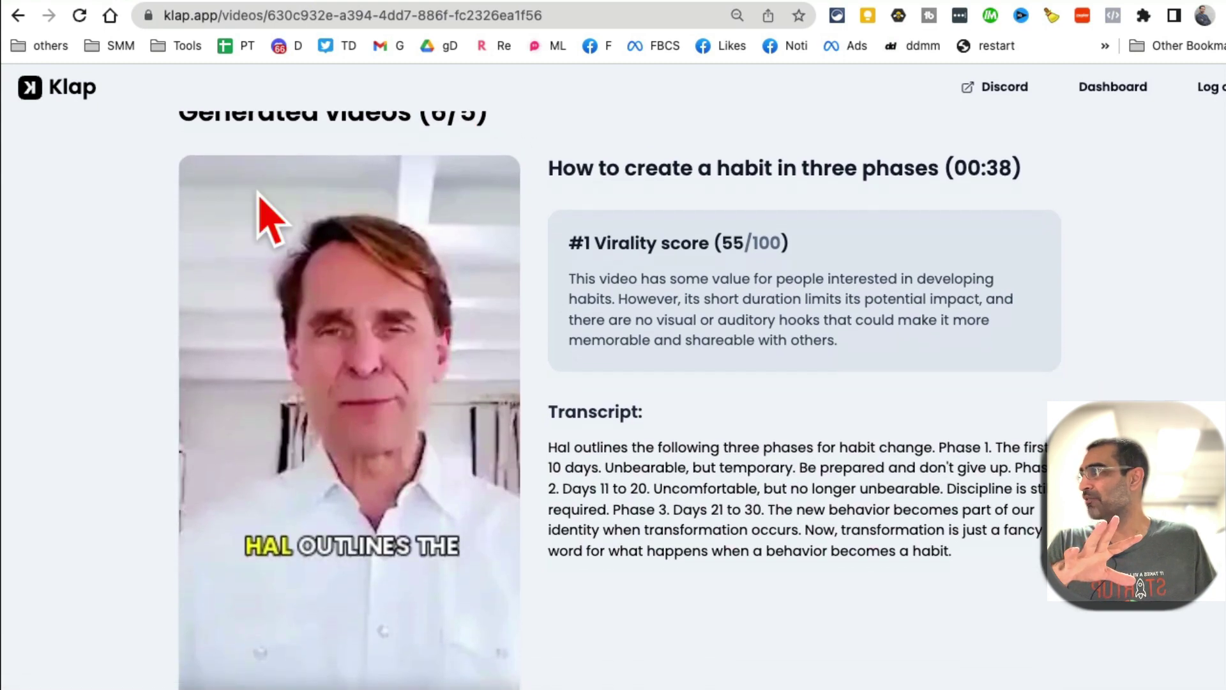
scroll(424, 274, "down", 2)
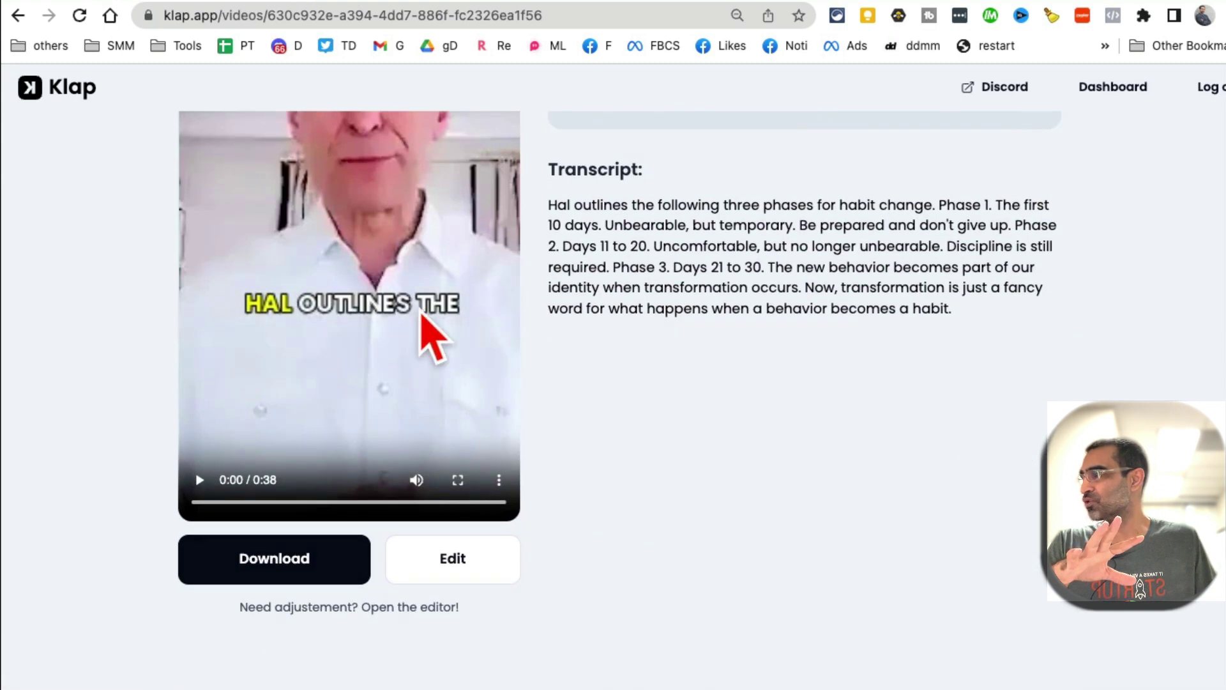
scroll(630, 336, "down", 15)
scroll(639, 341, "down", 18)
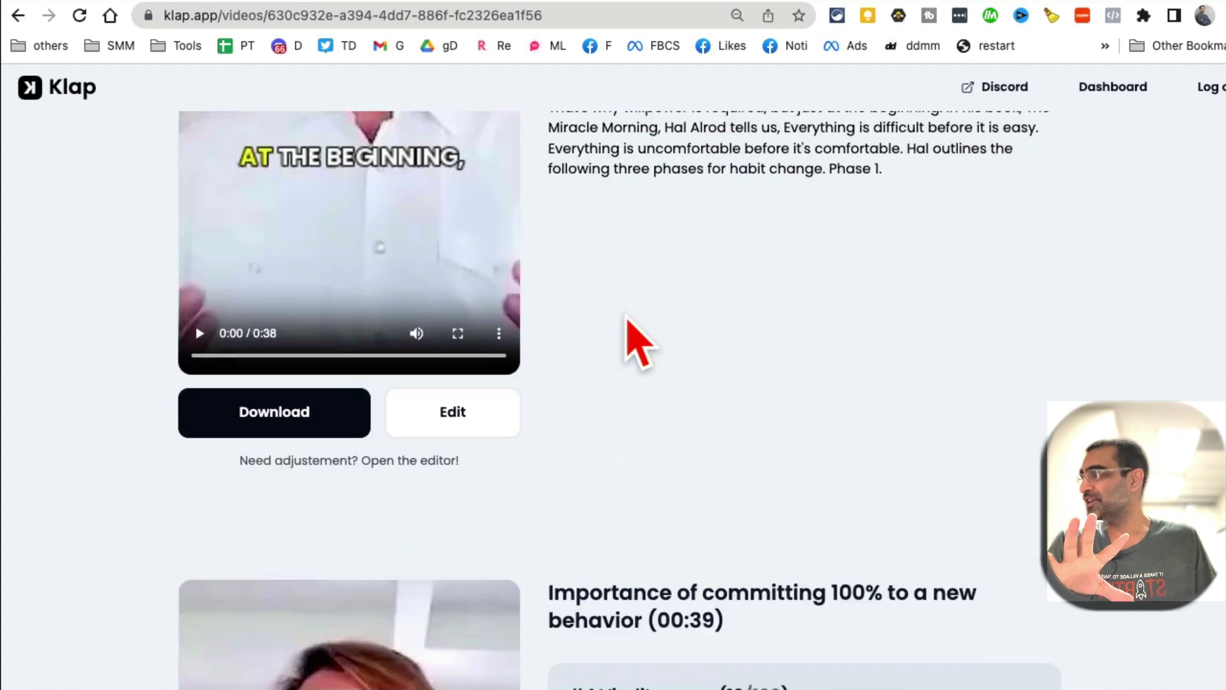
scroll(624, 309, "down", 6)
scroll(636, 343, "up", 2)
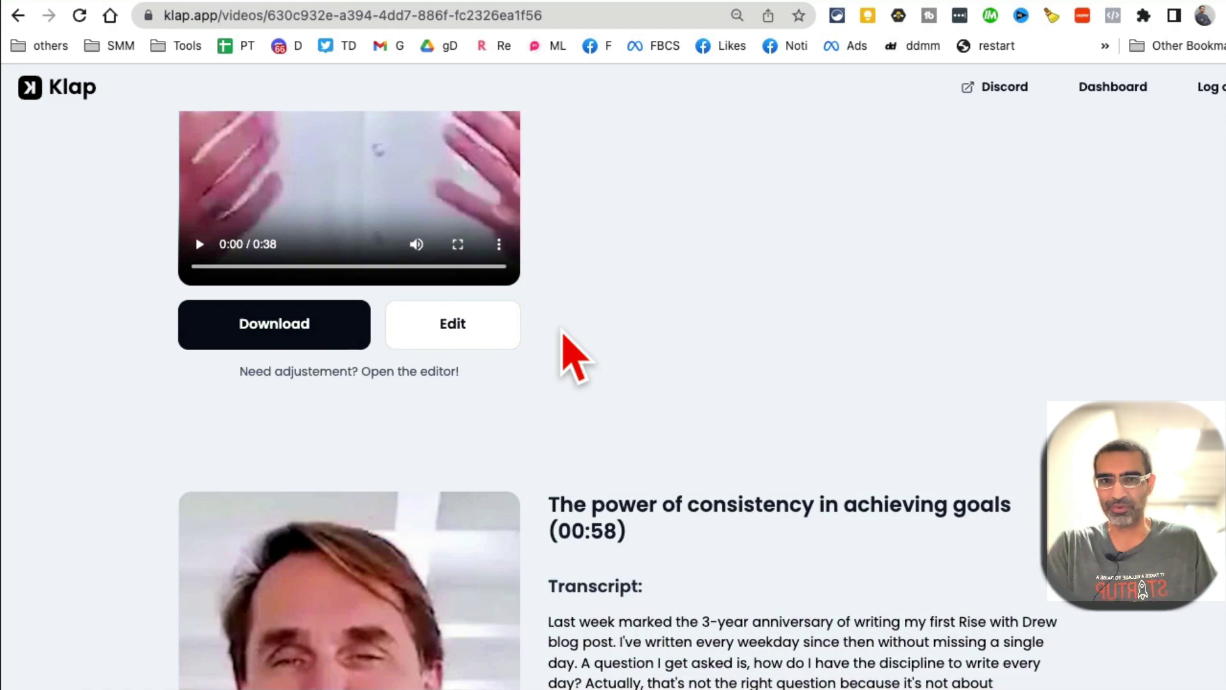
scroll(562, 332, "up", 20)
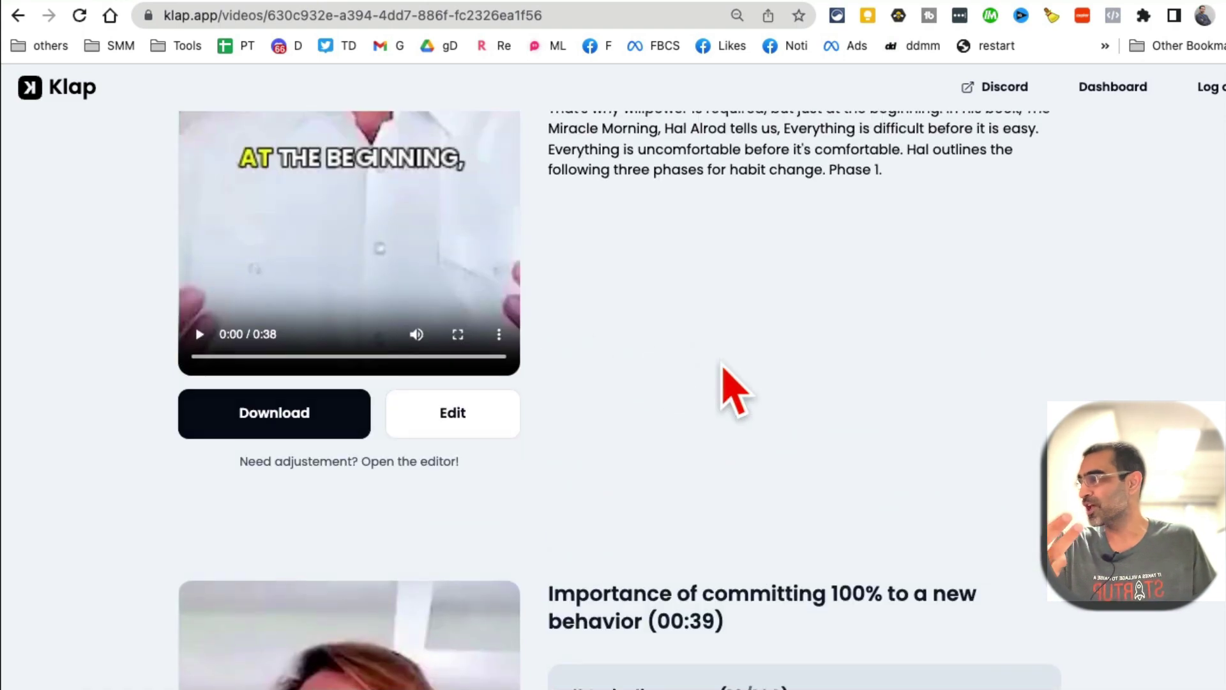
scroll(719, 354, "down", 4)
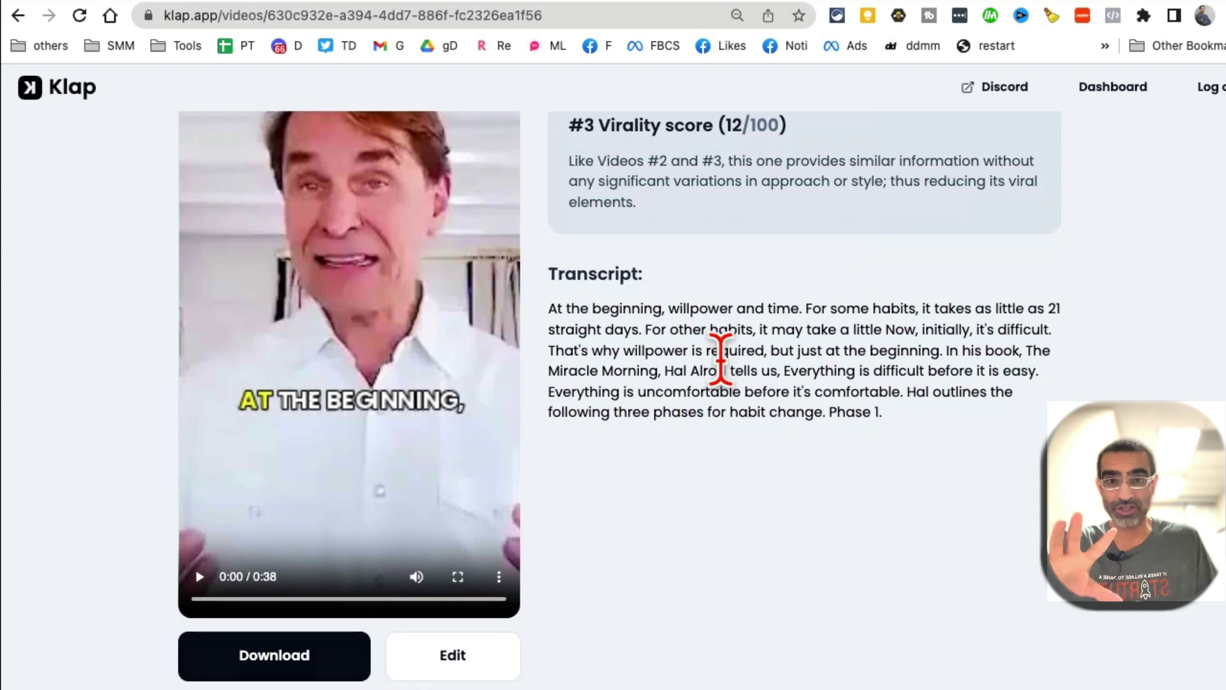
scroll(717, 348, "down", 3)
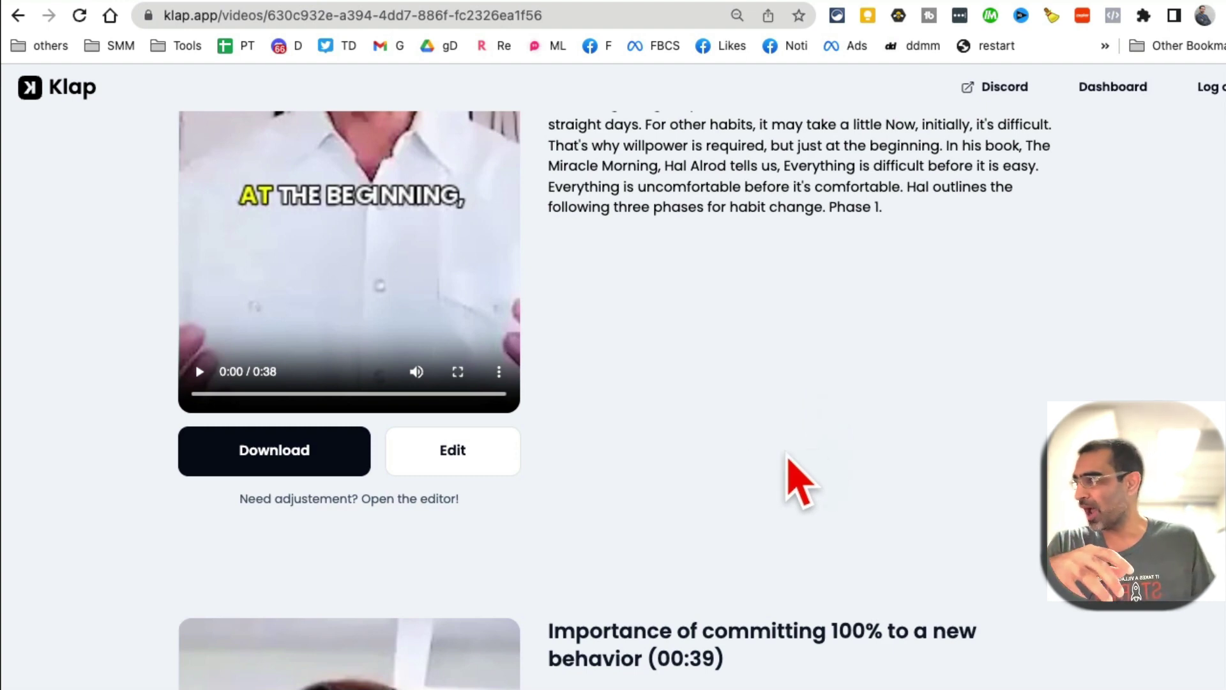
scroll(773, 486, "up", 3)
scroll(707, 380, "up", 2)
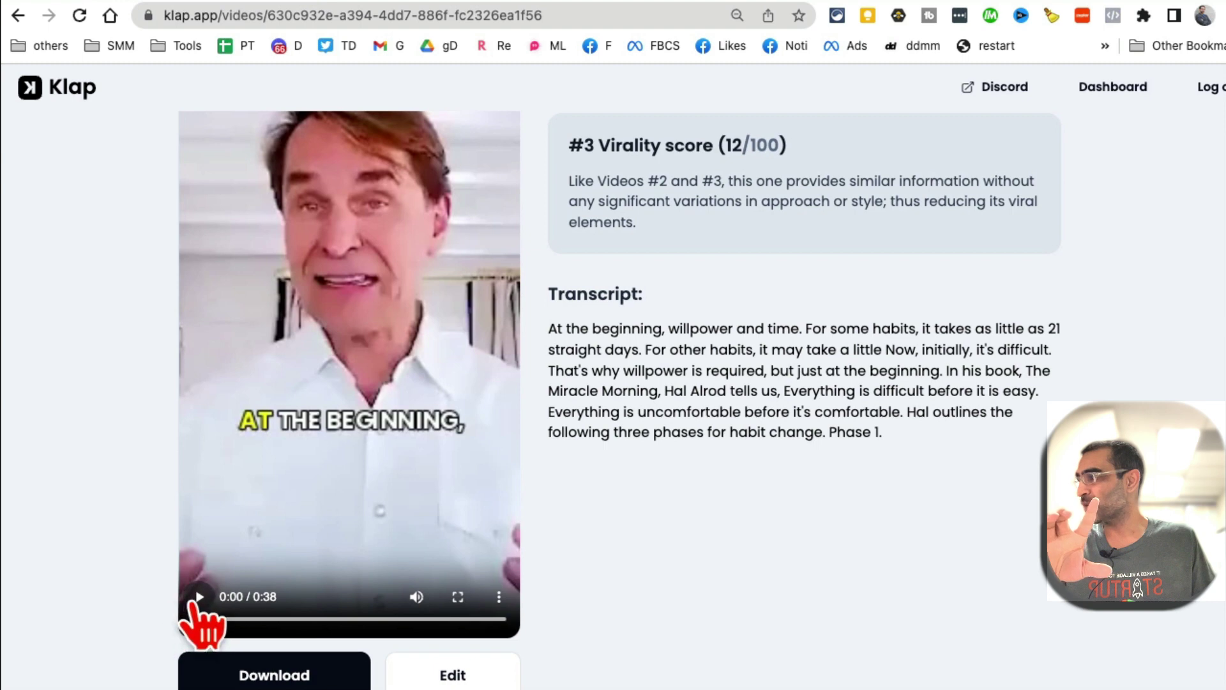
Step: Play clip #3 with the sound muted and pause it at 0:11
left_click(200, 596)
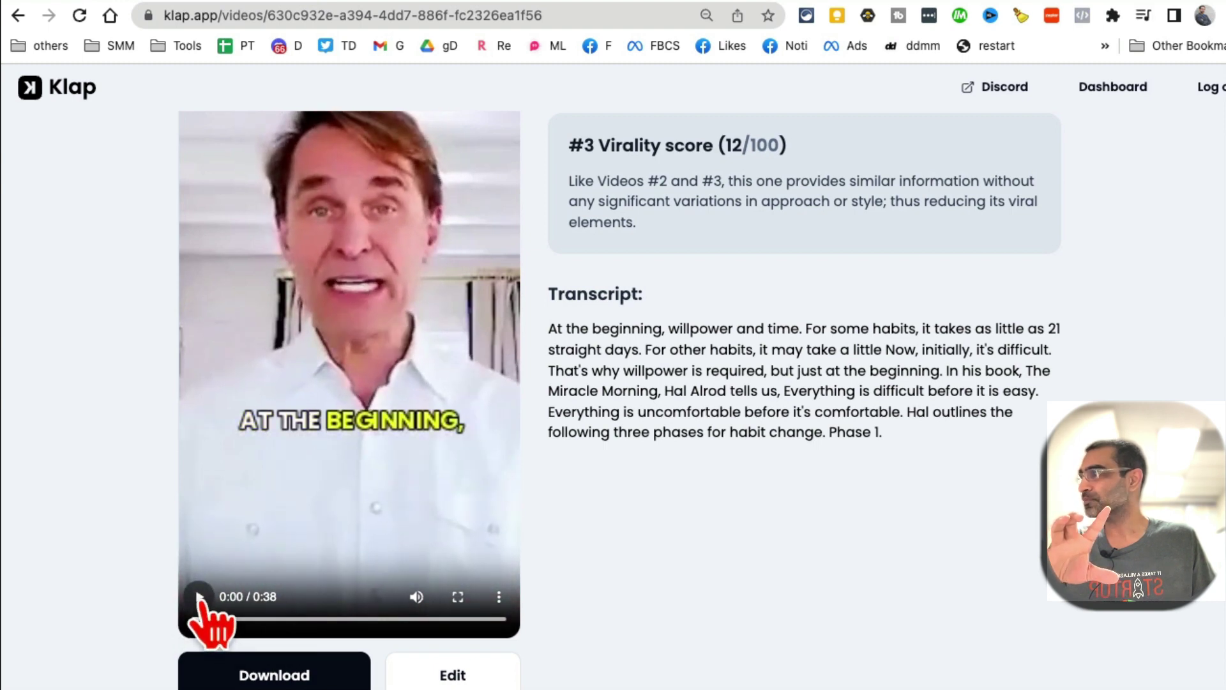
left_click(417, 596)
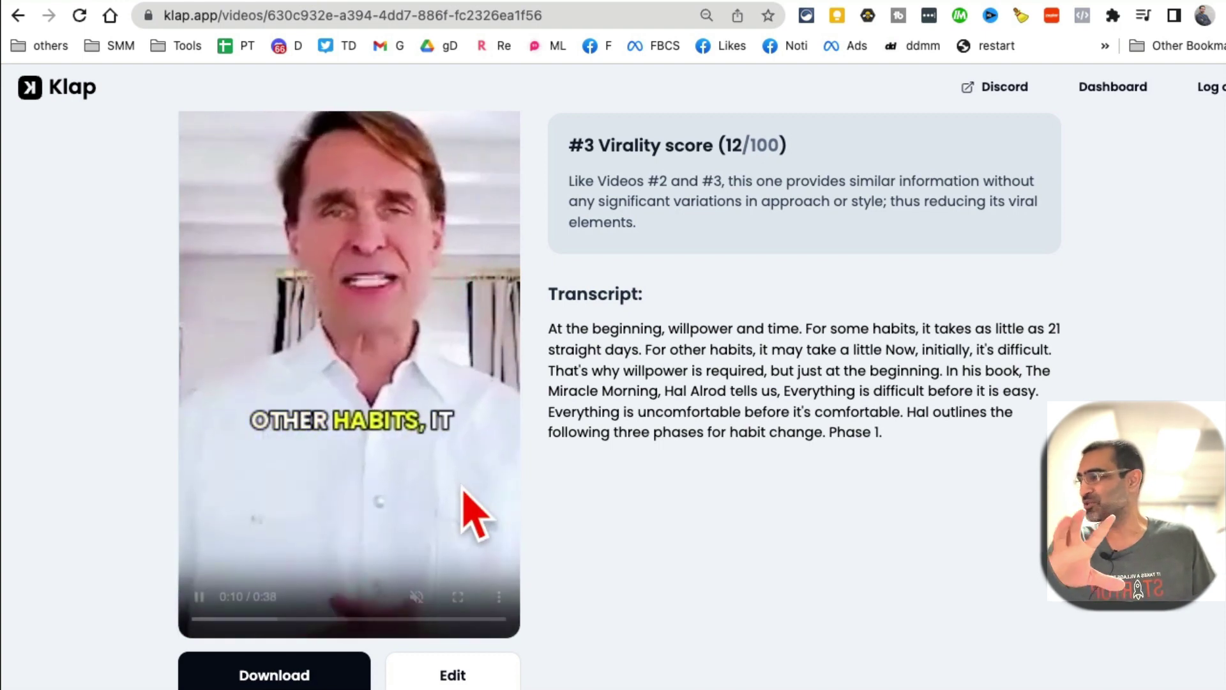
left_click(198, 597)
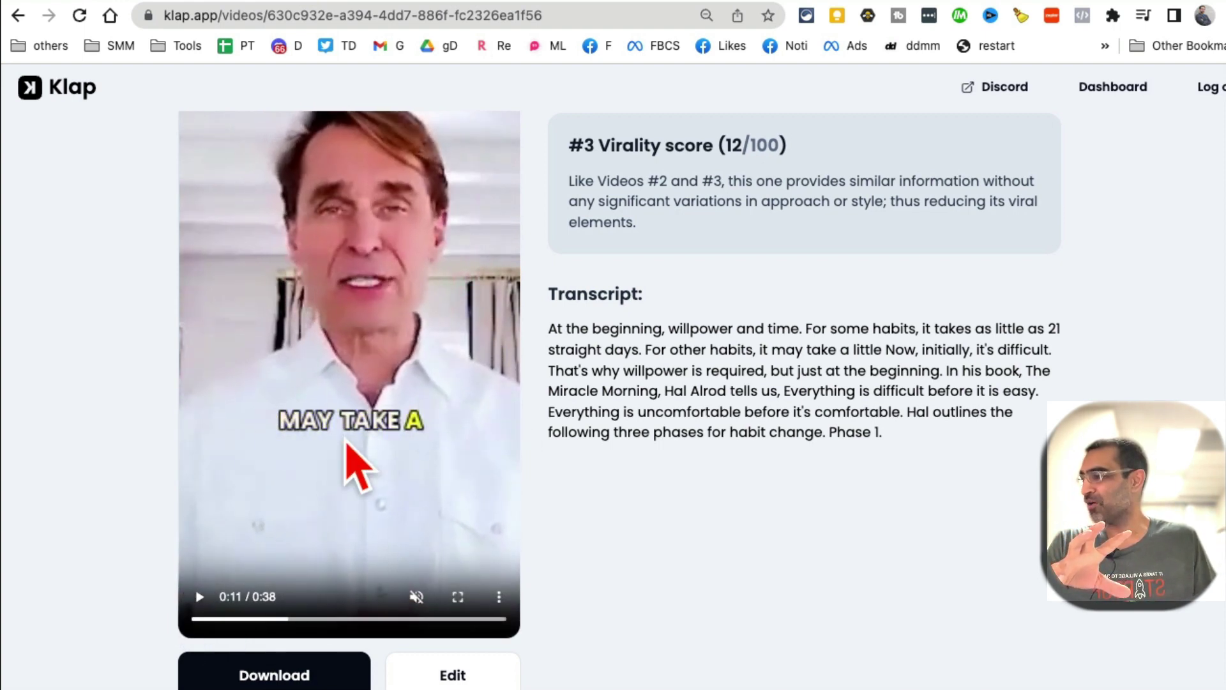
scroll(348, 473, "down", 2)
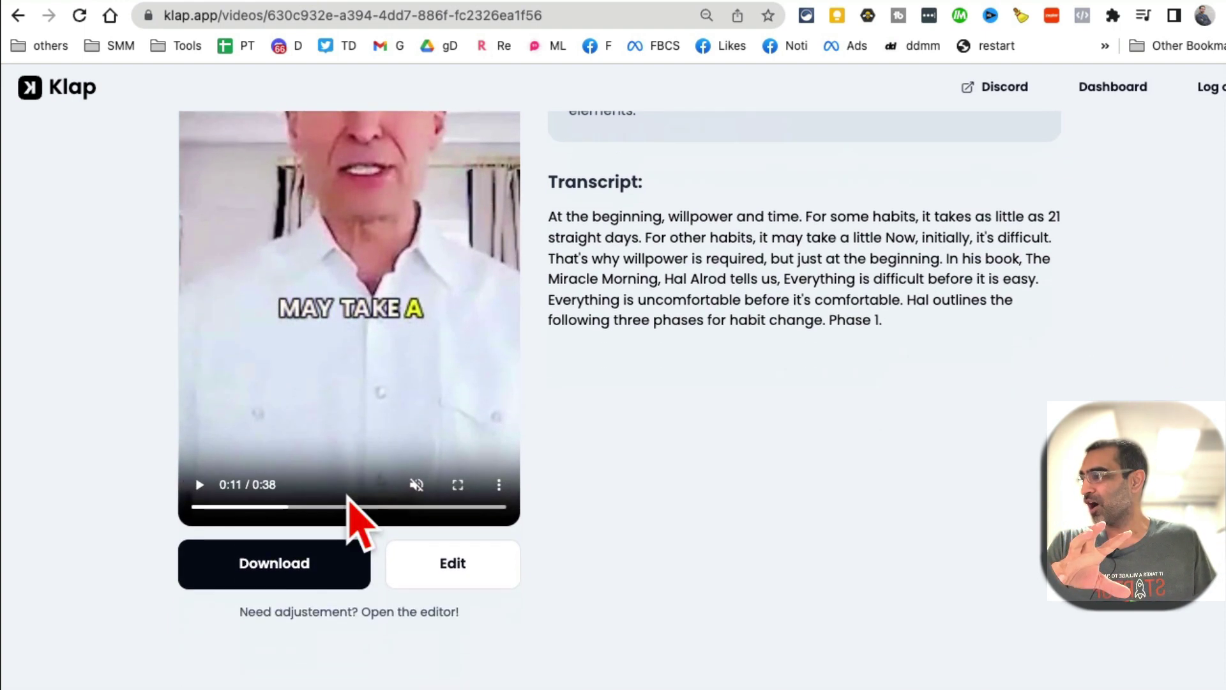
Step: Open clip #3 in the transcript editor and compare the kept-only and full transcript views
left_click(456, 578)
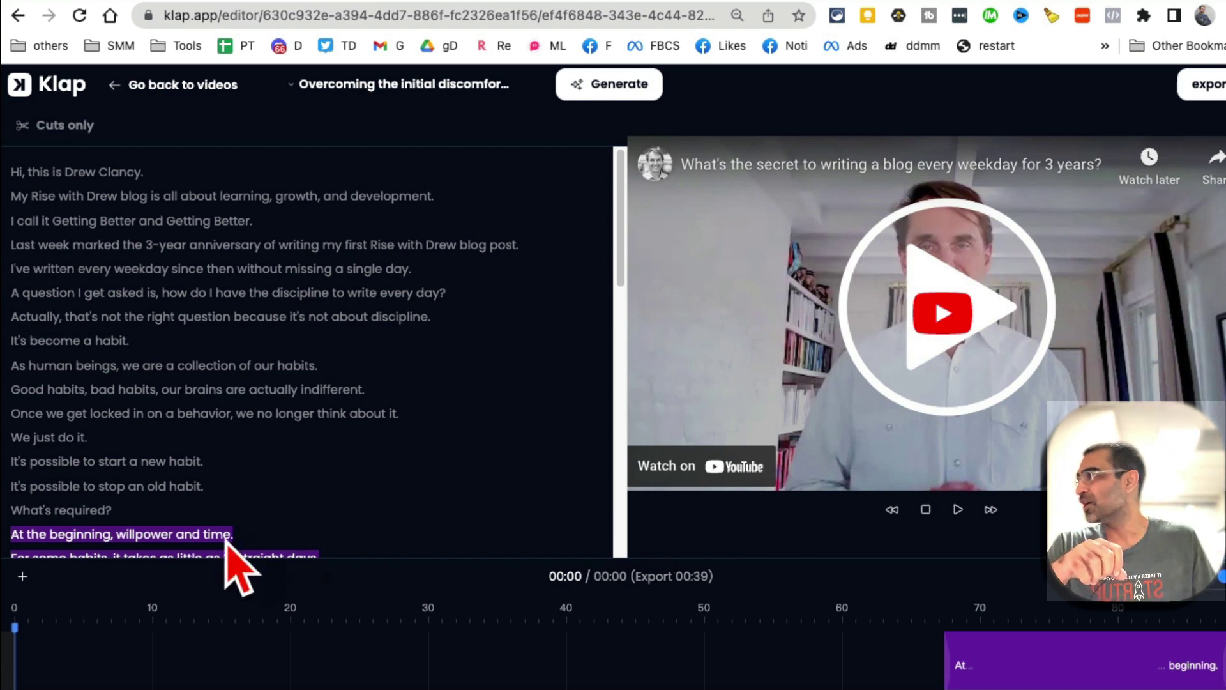
scroll(424, 433, "down", 4)
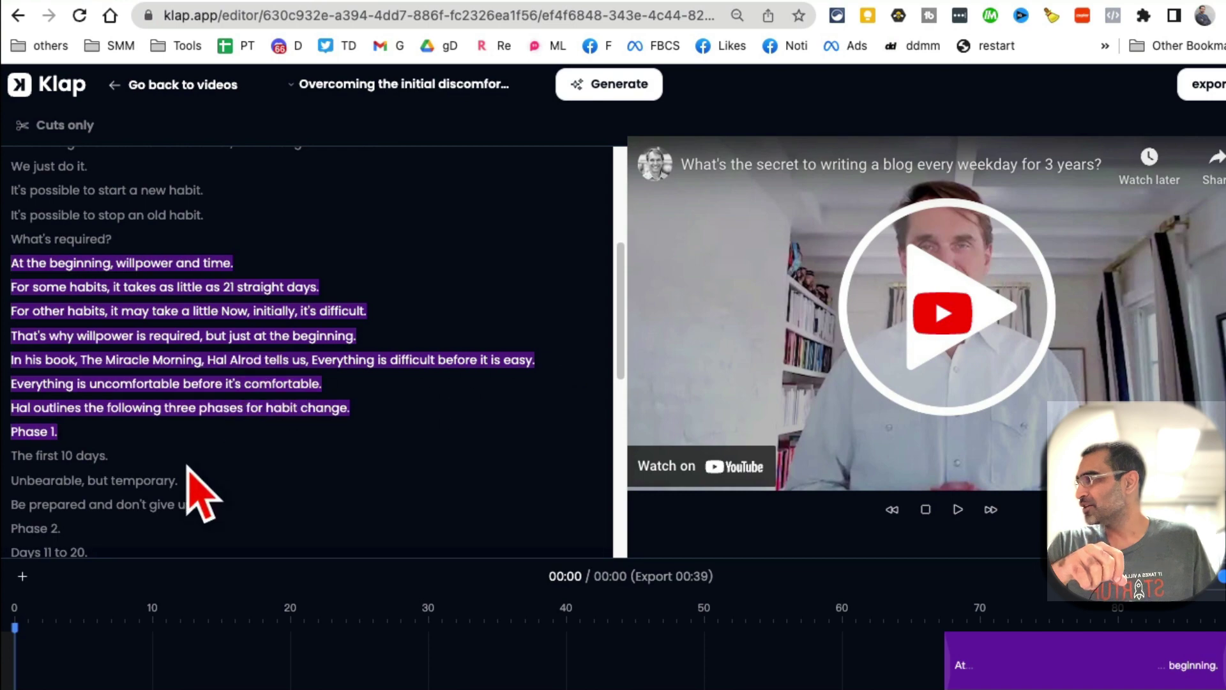
scroll(345, 316, "up", 1)
scroll(332, 296, "up", 4)
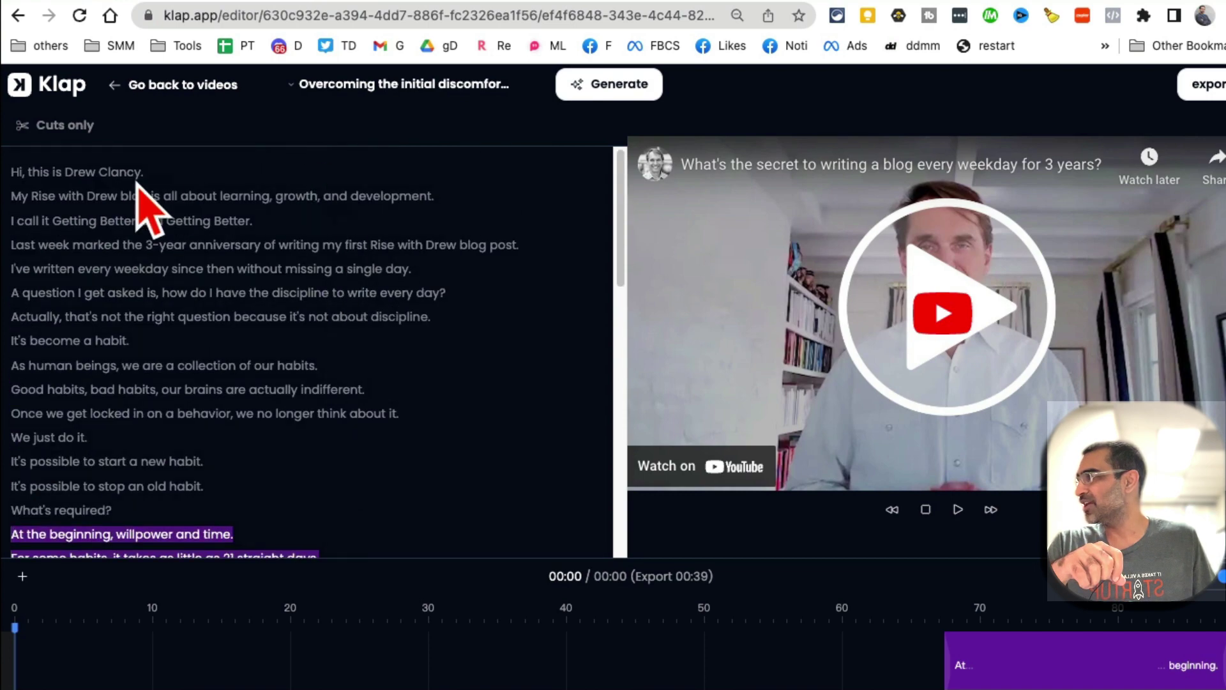
scroll(231, 288, "down", 5)
scroll(233, 297, "up", 1)
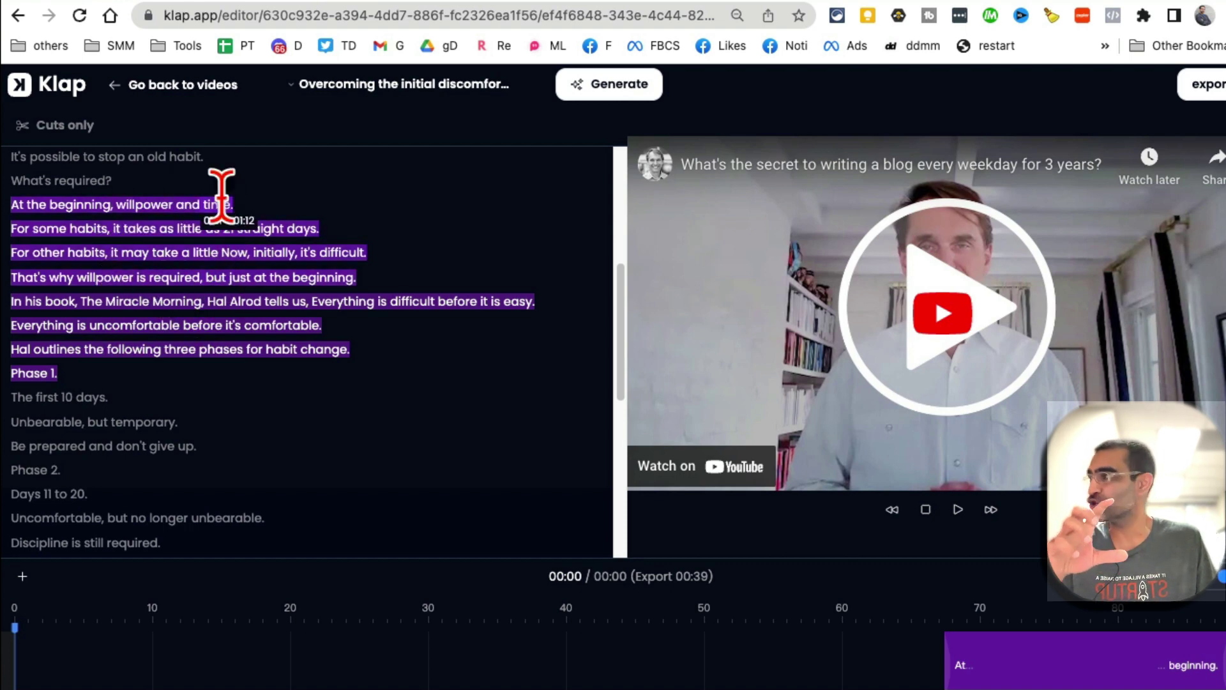
left_click(81, 127)
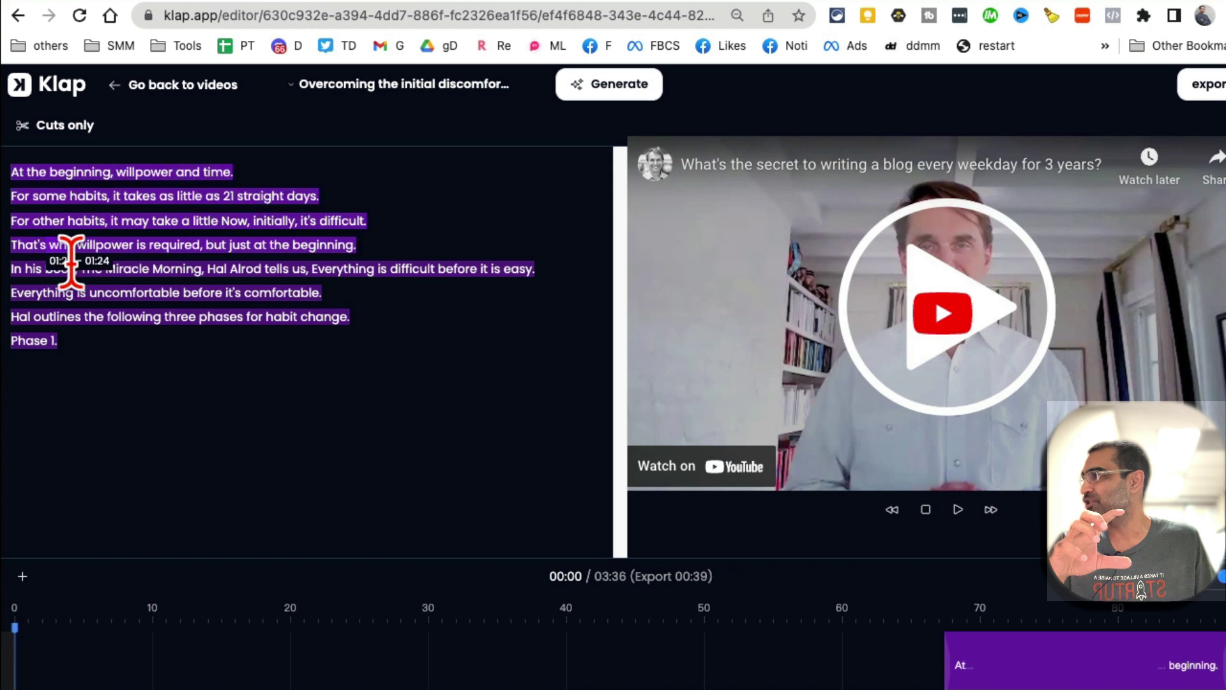
left_click(70, 125)
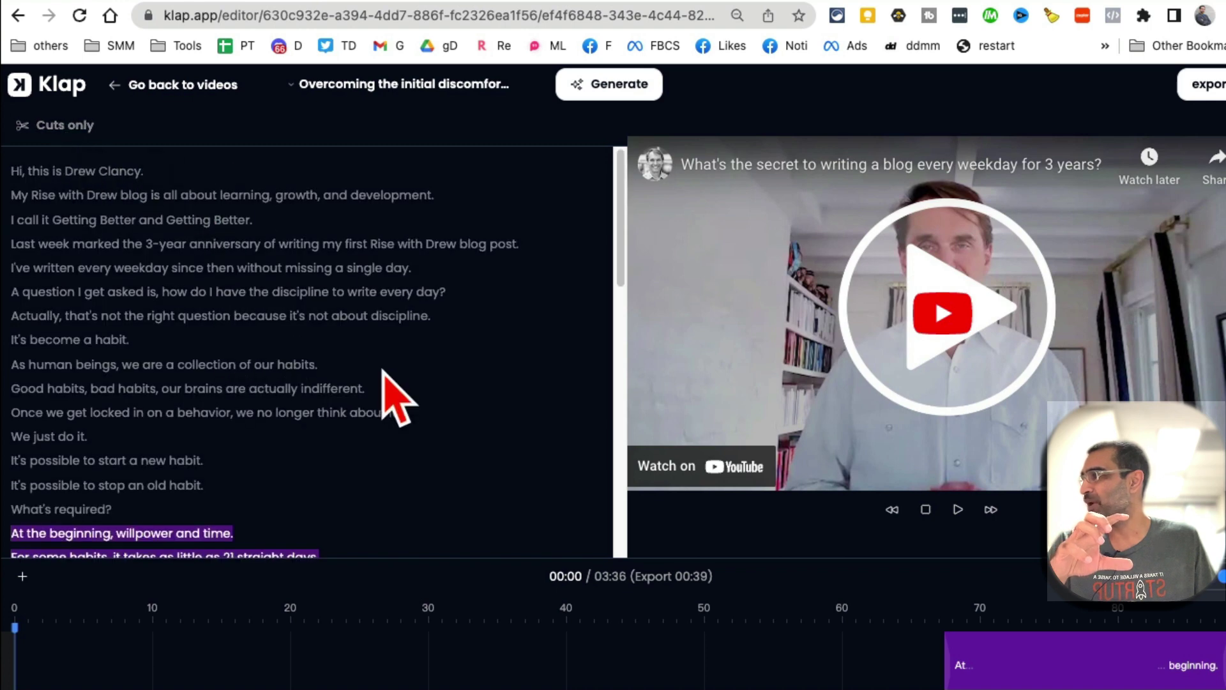
Step: Keep the lines from 'We just do it.' through 'What's required?' for a 00:58 export
scroll(383, 374, "down", 1)
scroll(383, 373, "down", 3)
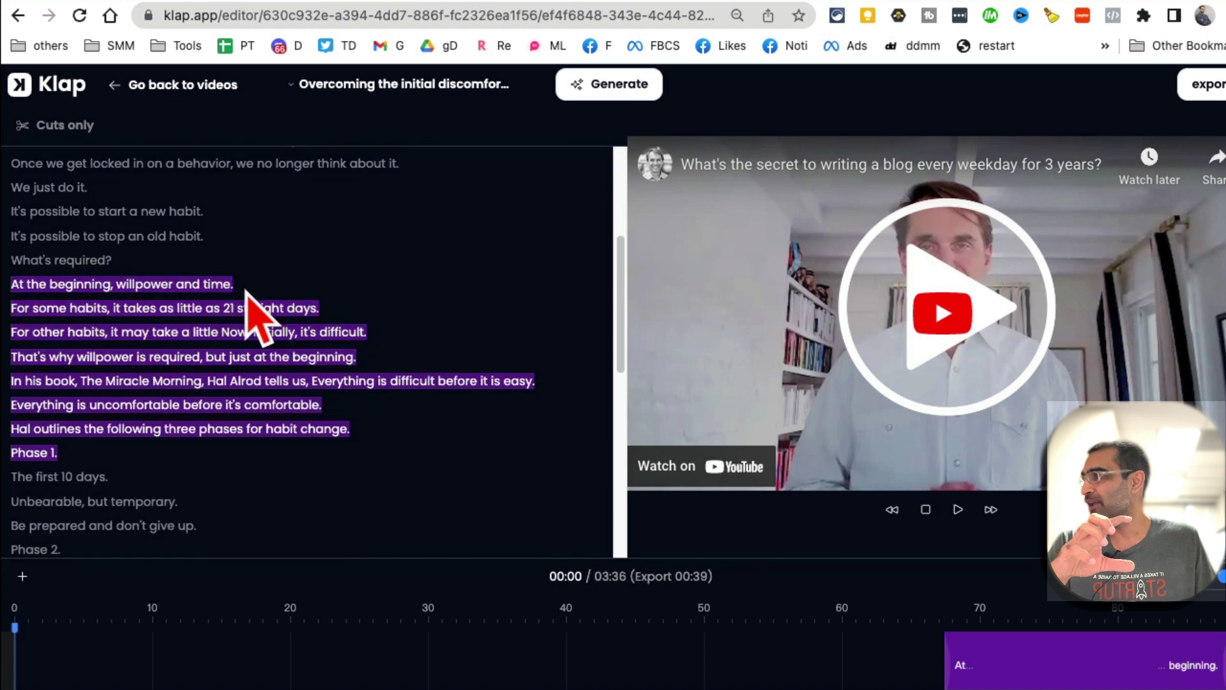
left_click_drag(236, 285, 13, 286)
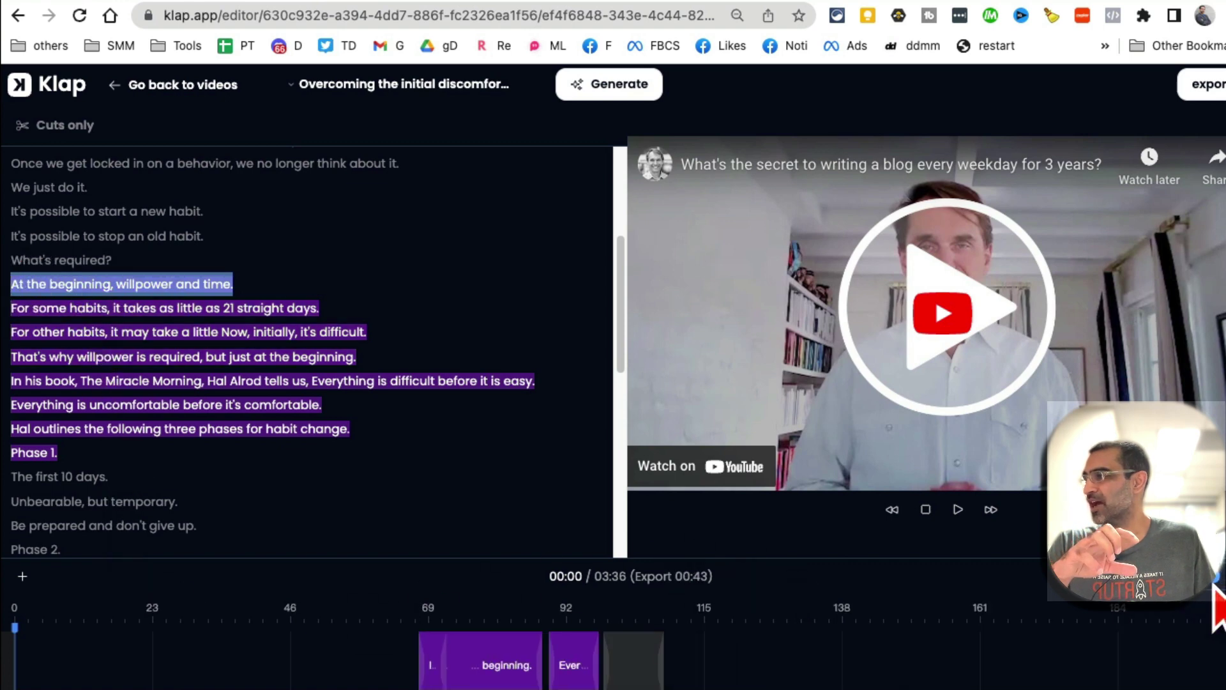
left_click(428, 658)
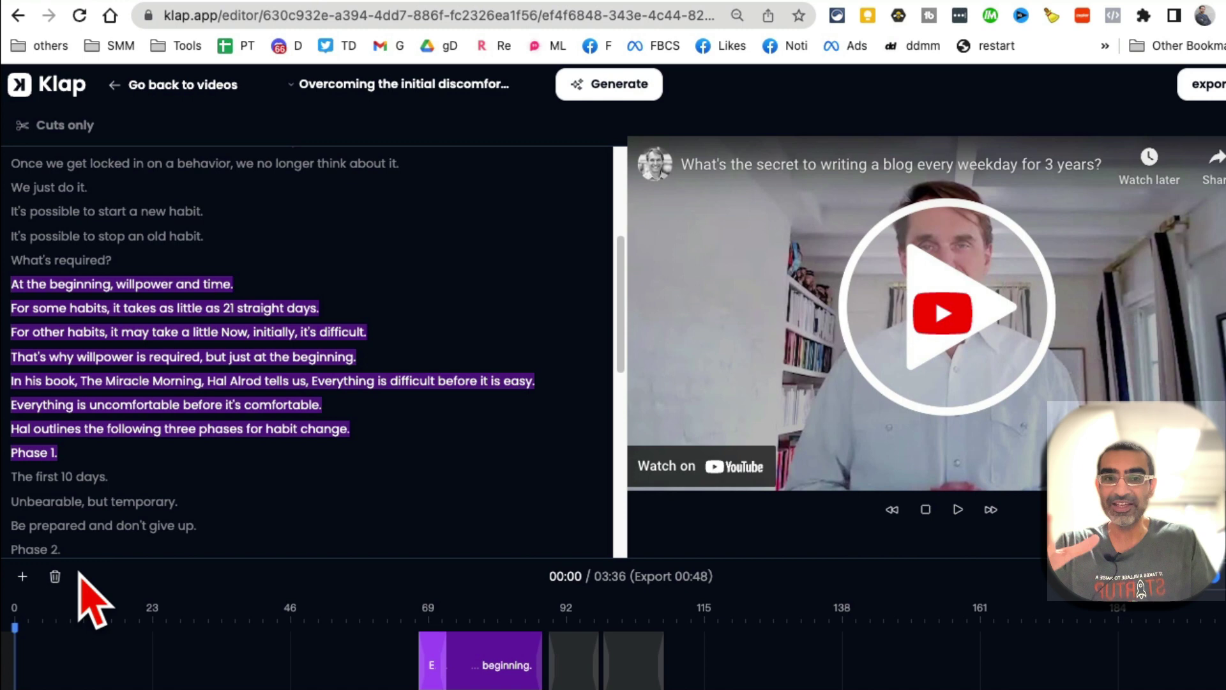
scroll(315, 470, "down", 2)
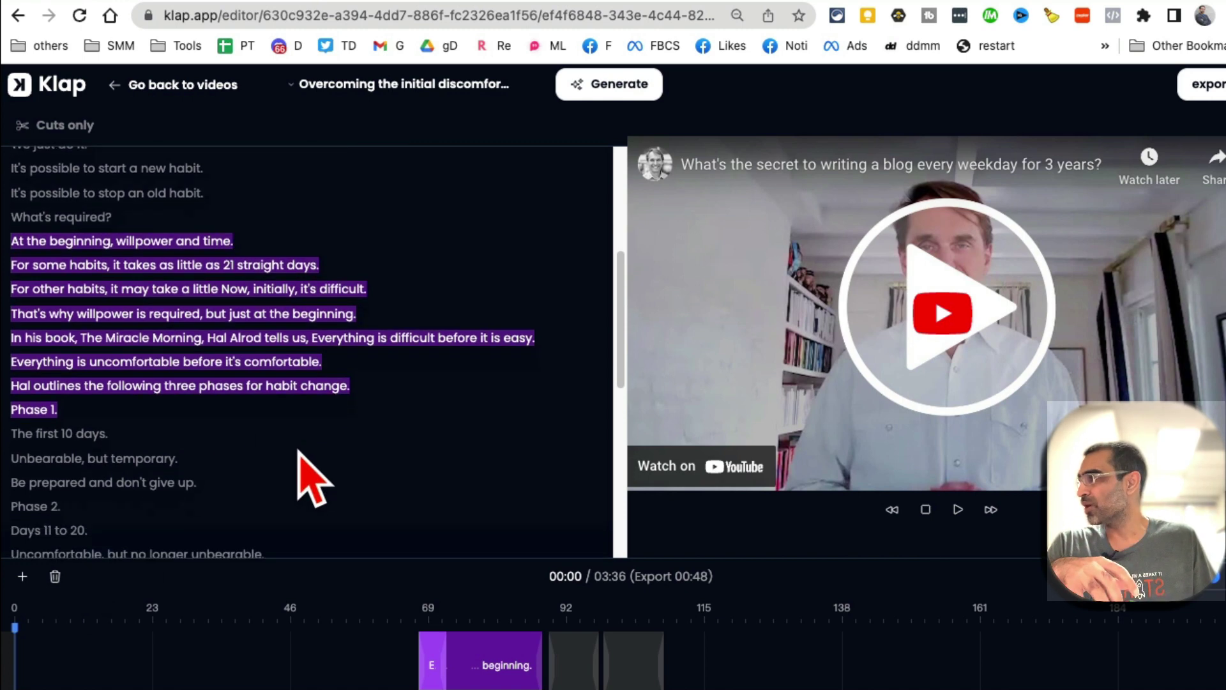
scroll(131, 261, "up", 1)
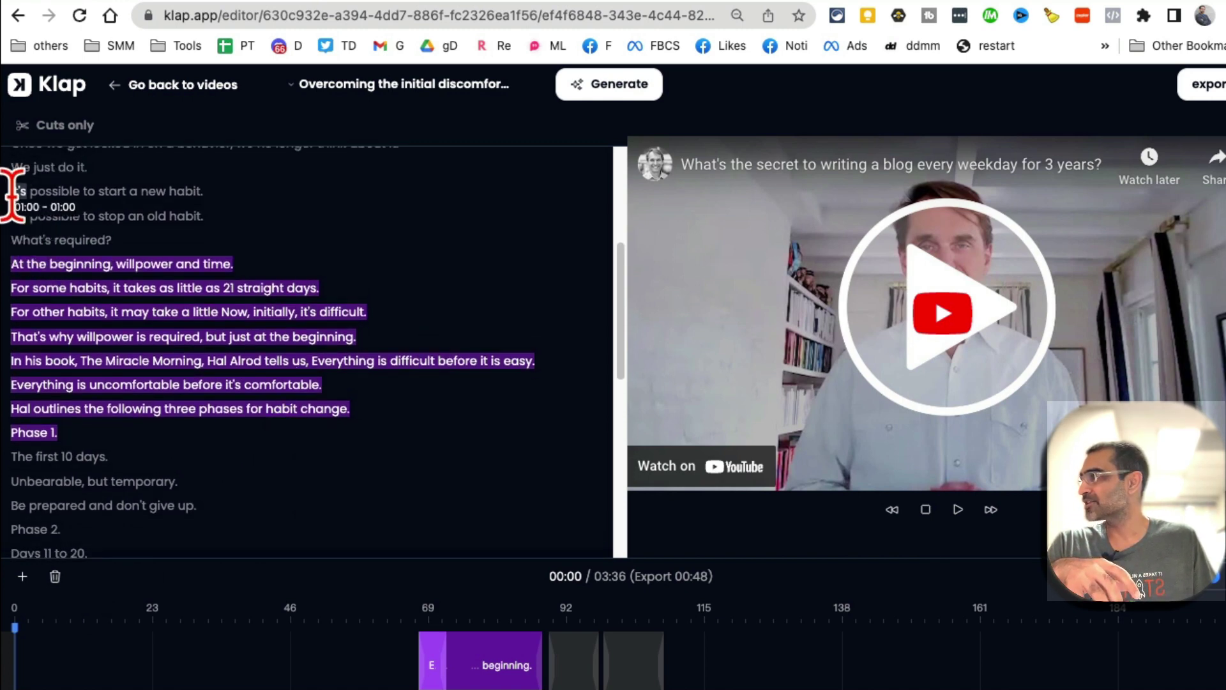
left_click_drag(9, 167, 75, 244)
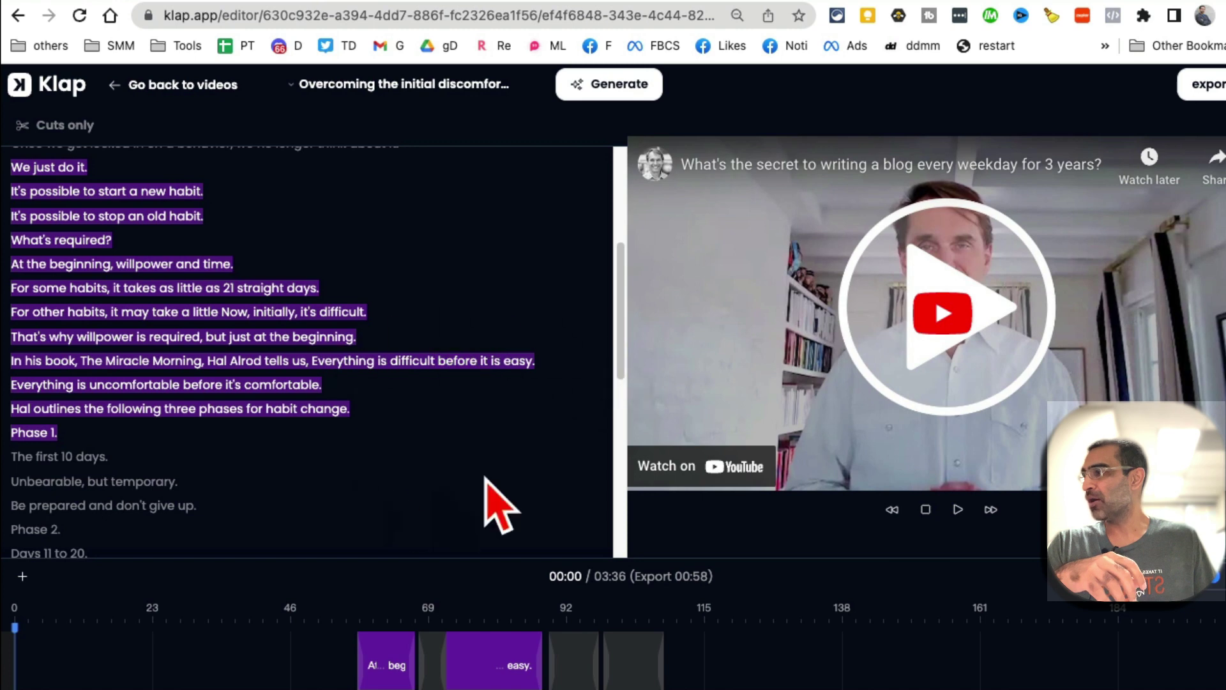
Step: Return from the transcript editor to the generated videos list and scroll through it
left_click(189, 90)
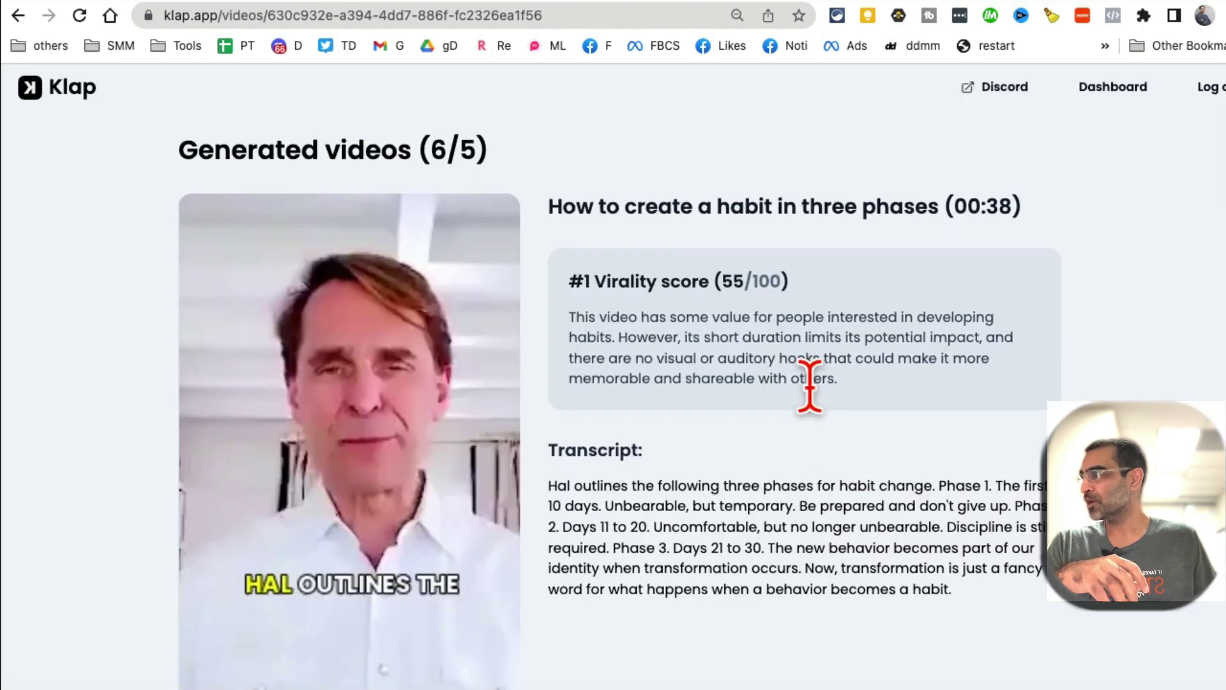
scroll(452, 247, "down", 4)
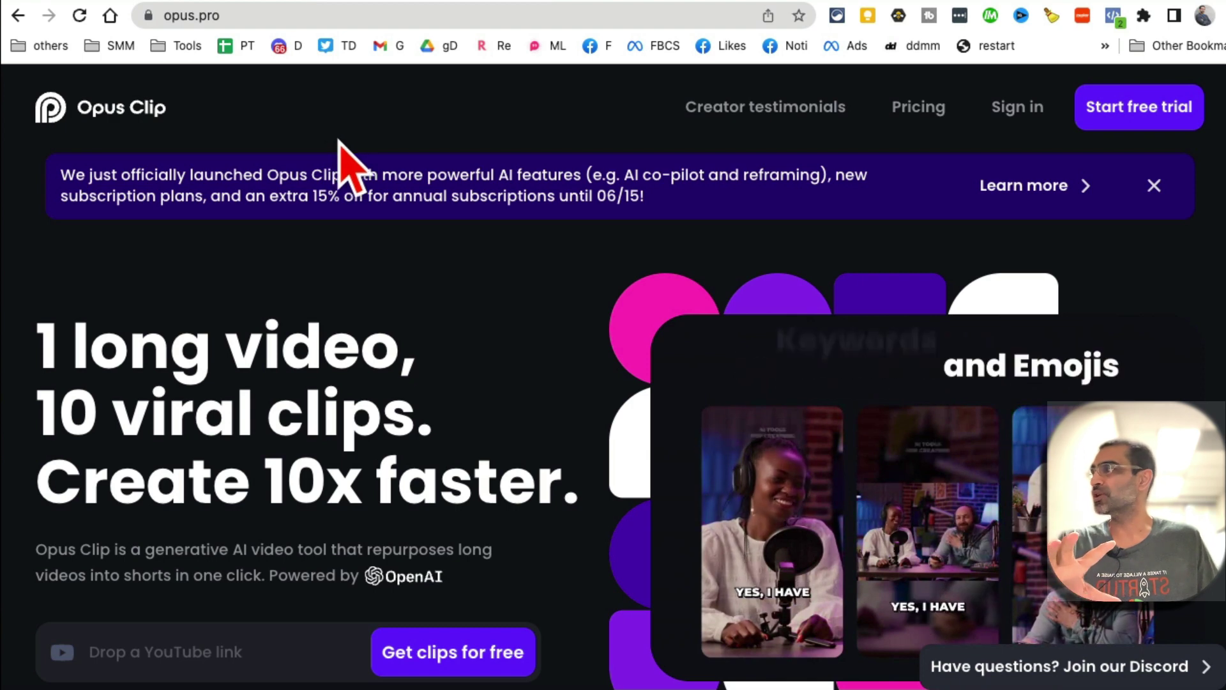
Step: Browse the opus.pro homepage's features and creator clips, then switch to the dumme.com tab
left_click(274, 19)
scroll(465, 315, "down", 3)
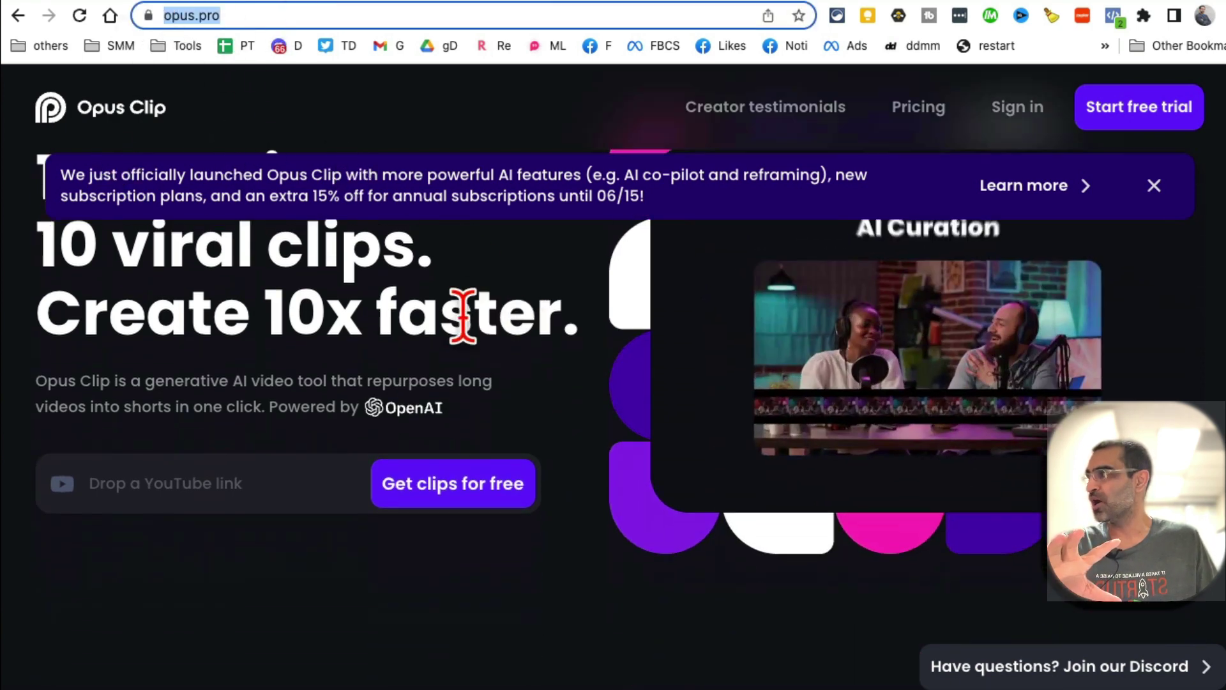
scroll(242, 300, "up", 1)
left_click_drag(152, 281, 388, 354)
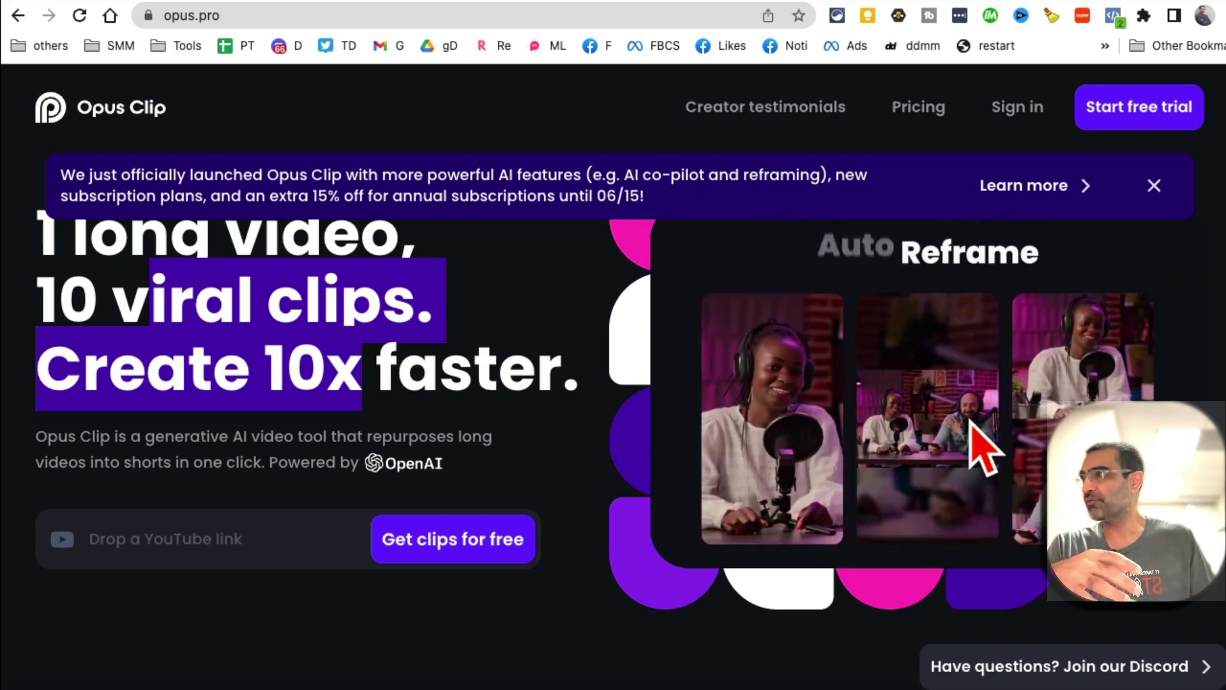
scroll(984, 454, "down", 12)
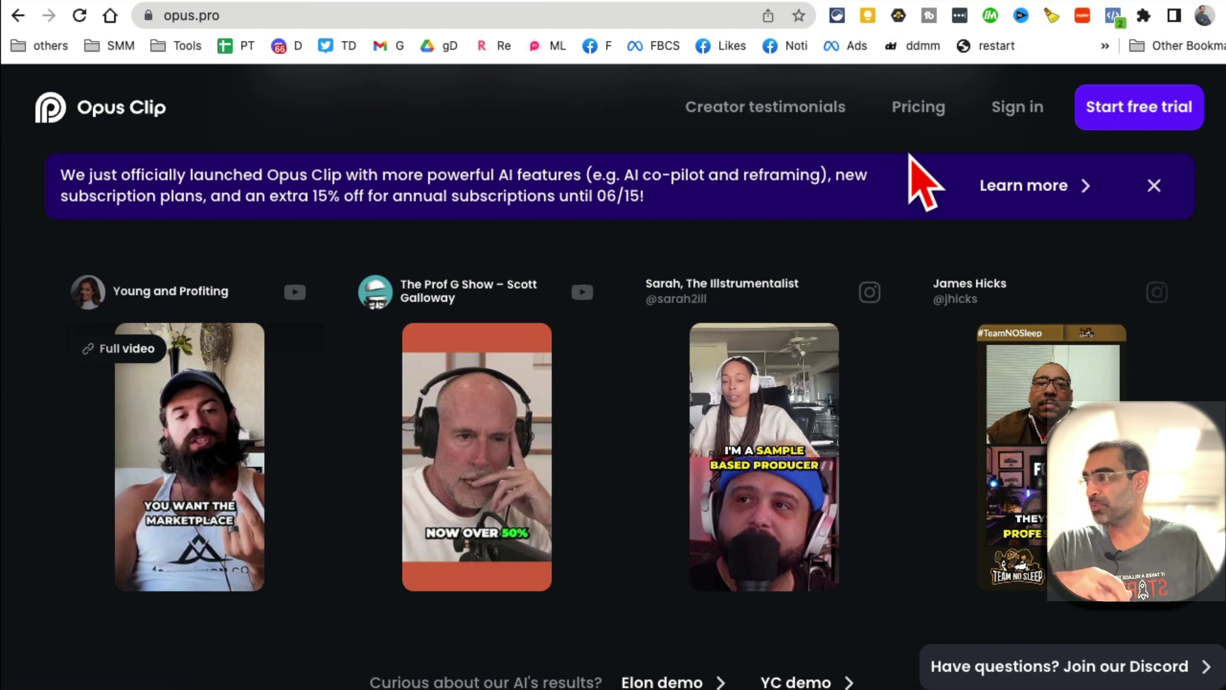
left_click(664, 2)
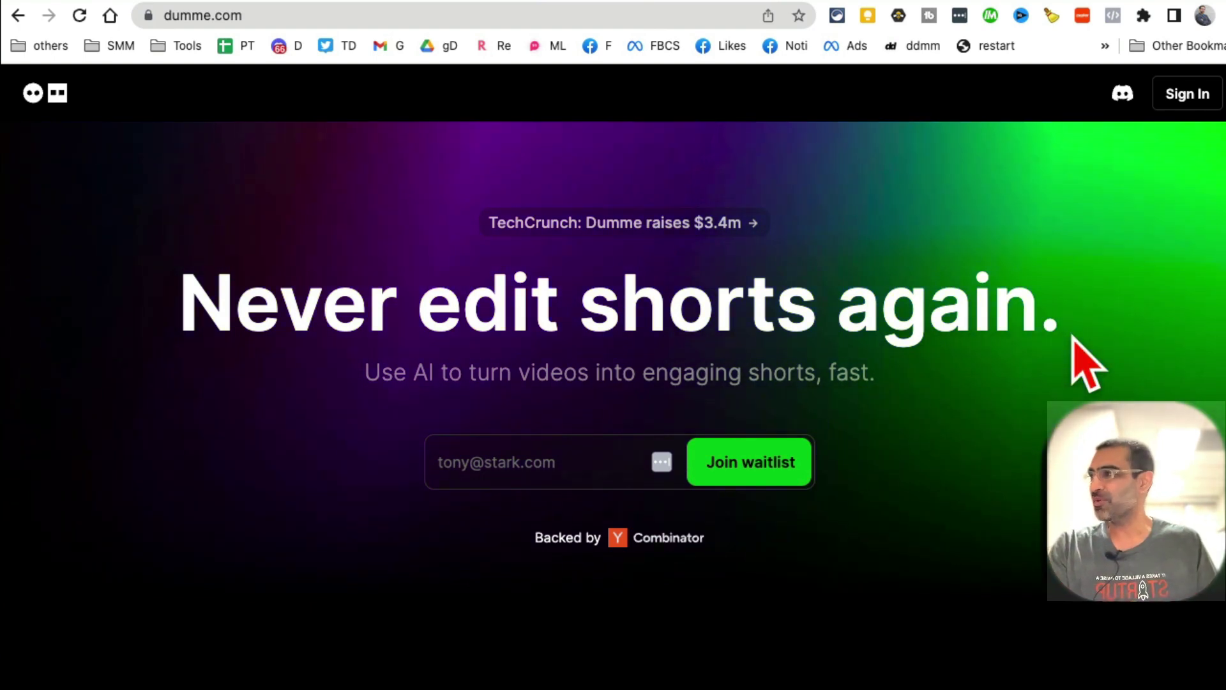
Step: Highlight Dumme's 'edit shorts again' headline and 'engaging shorts, fast' subtitle
left_click_drag(396, 302, 1038, 306)
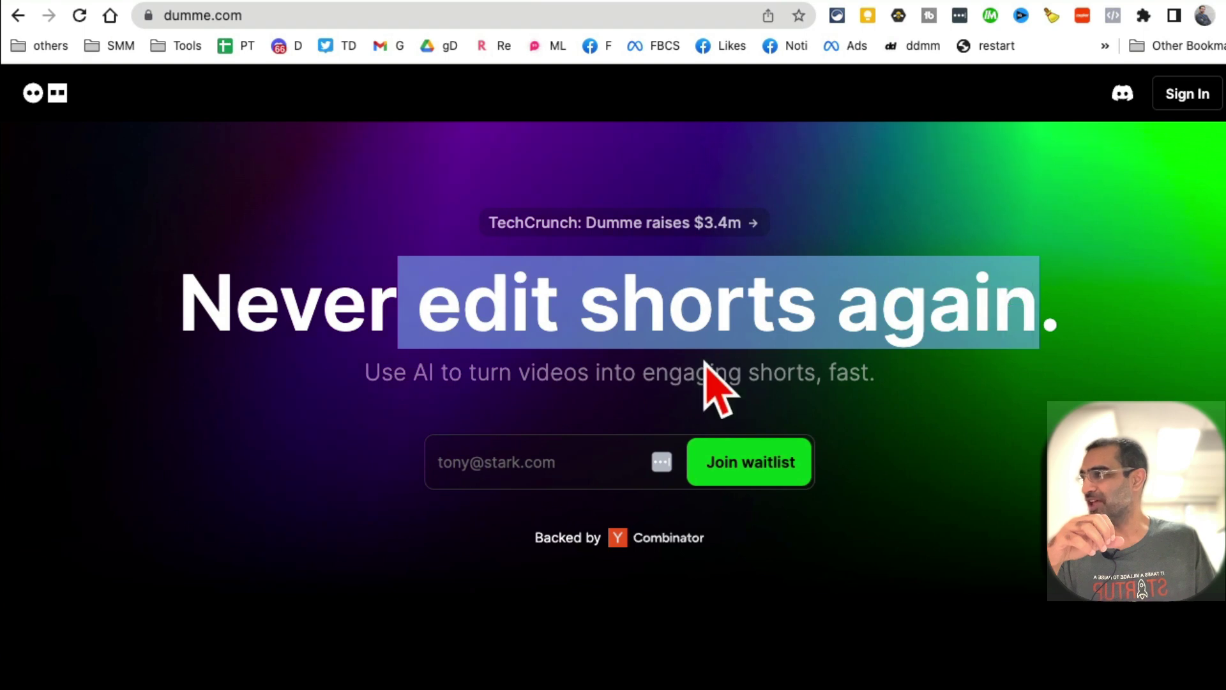
left_click_drag(365, 373, 684, 372)
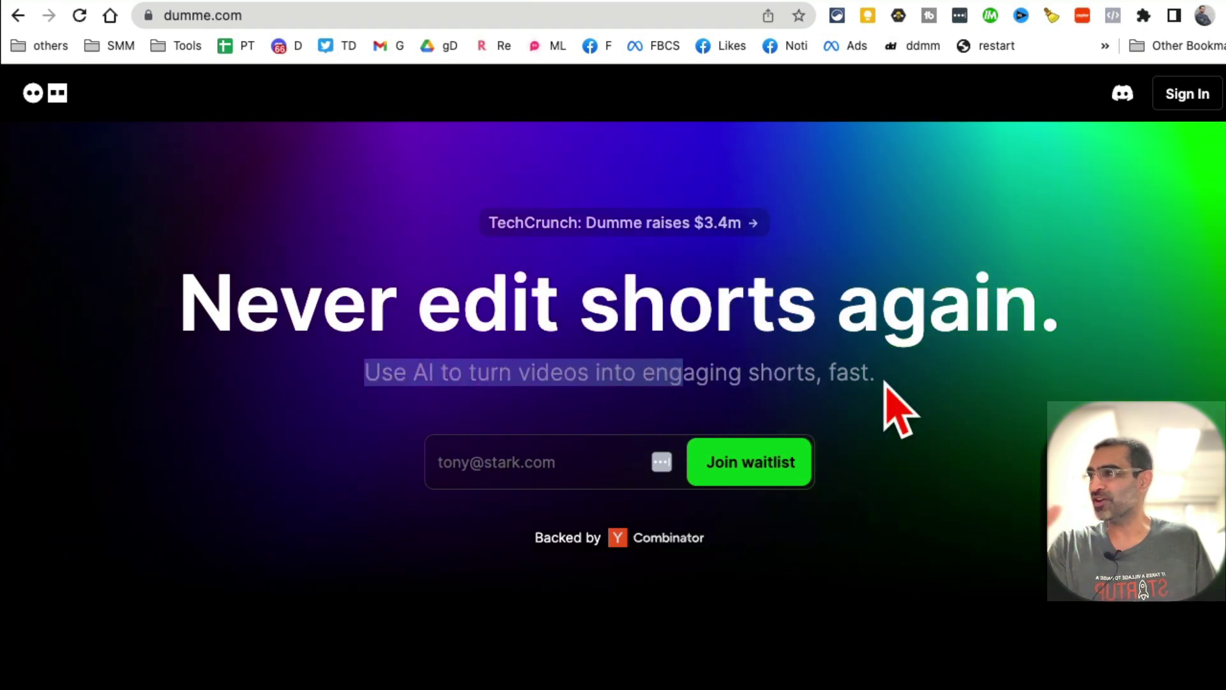
left_click_drag(891, 377, 638, 372)
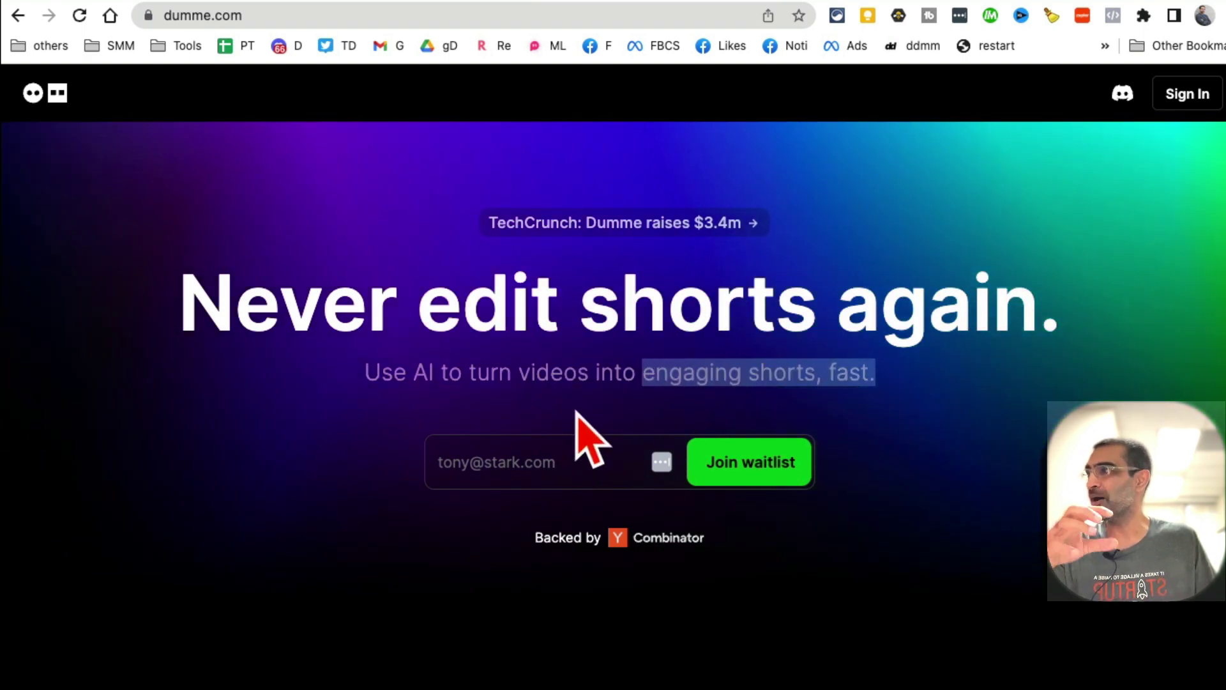
scroll(582, 425, "down", 2)
scroll(613, 377, "up", 2)
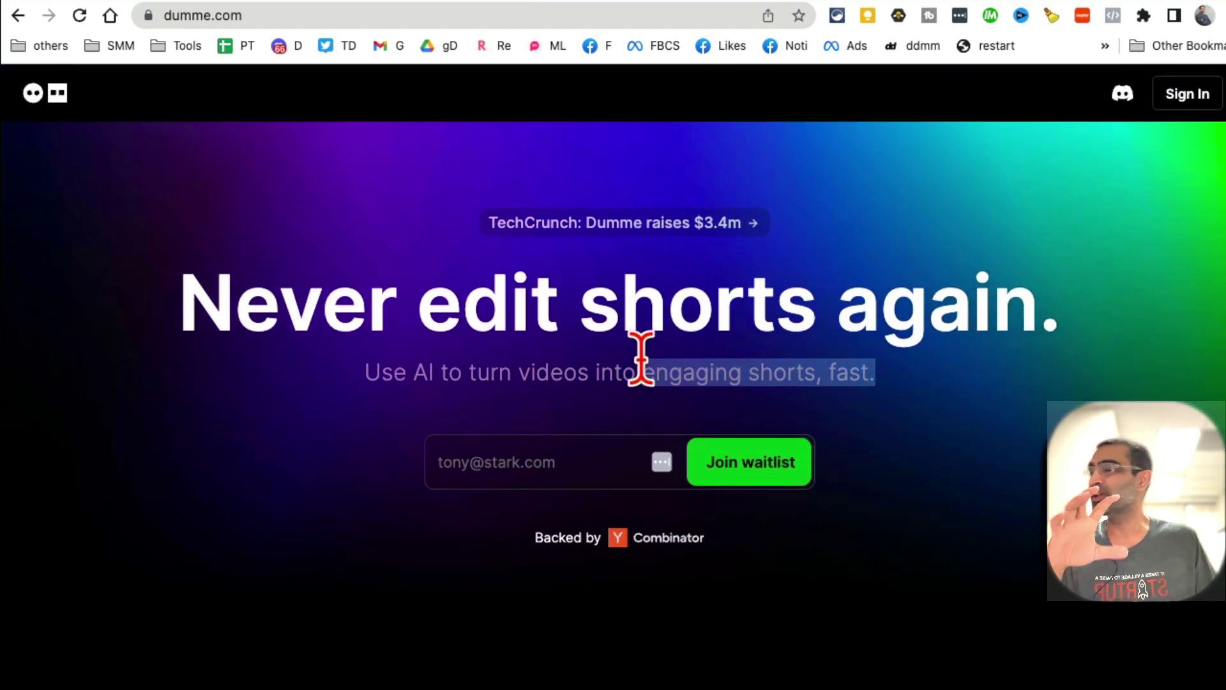
left_click(298, 17)
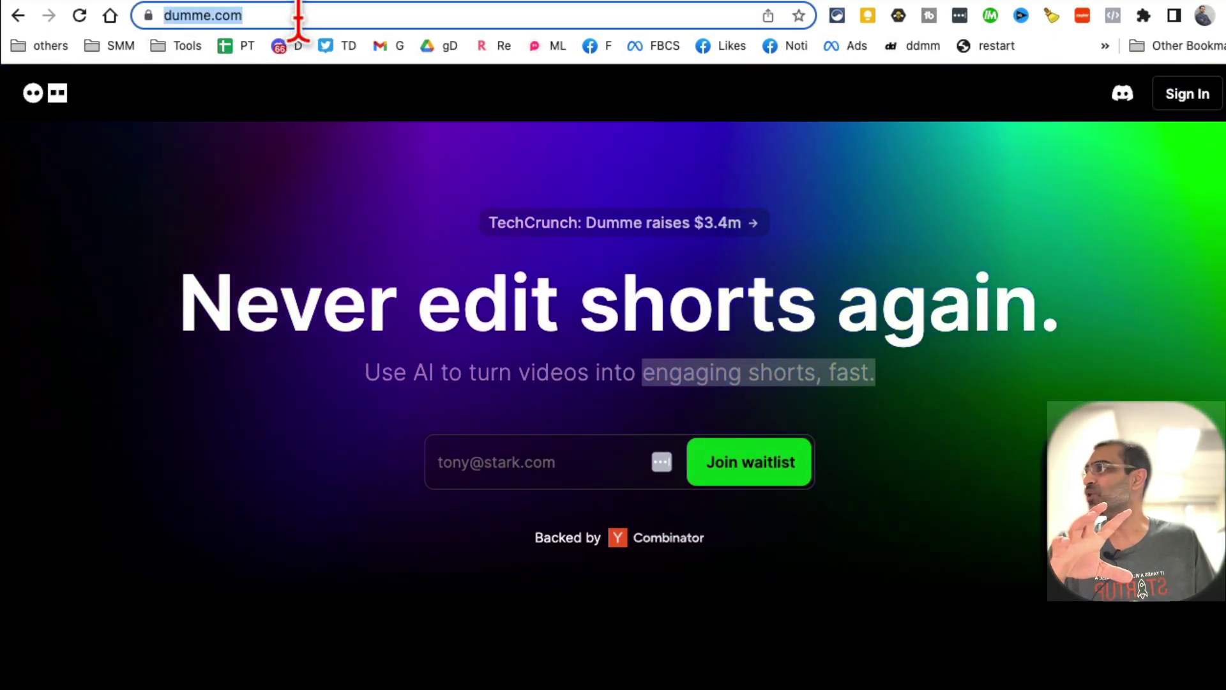
left_click(268, 16)
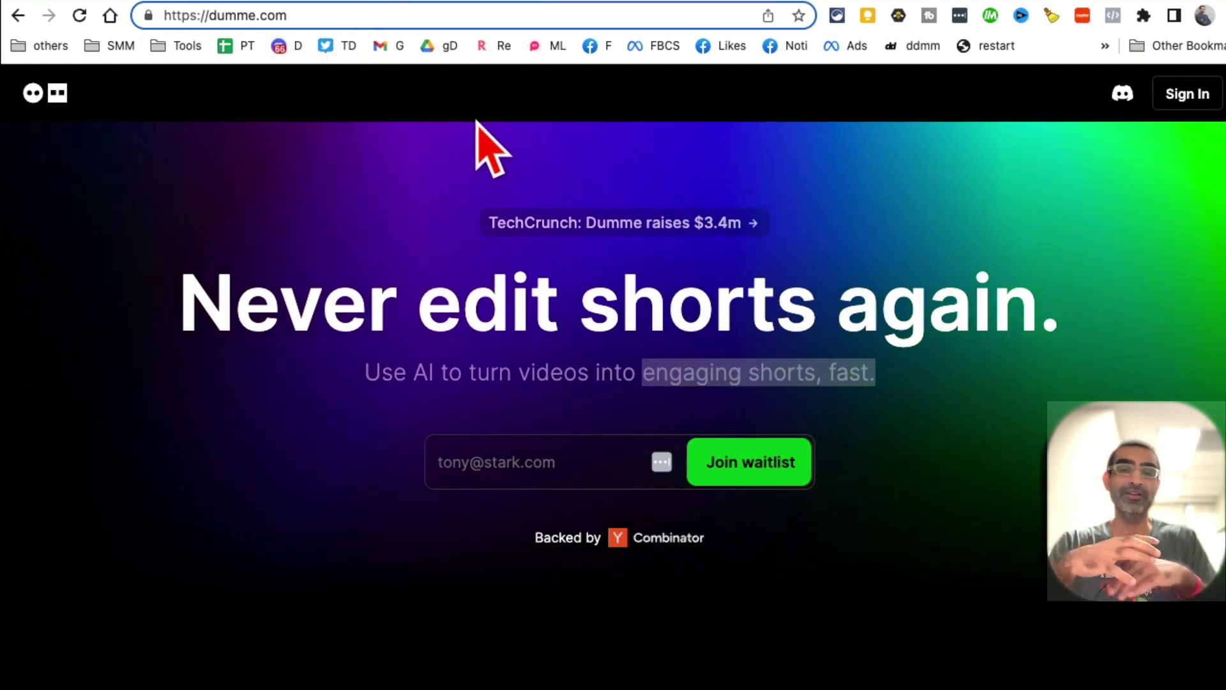
scroll(945, 355, "down", 8)
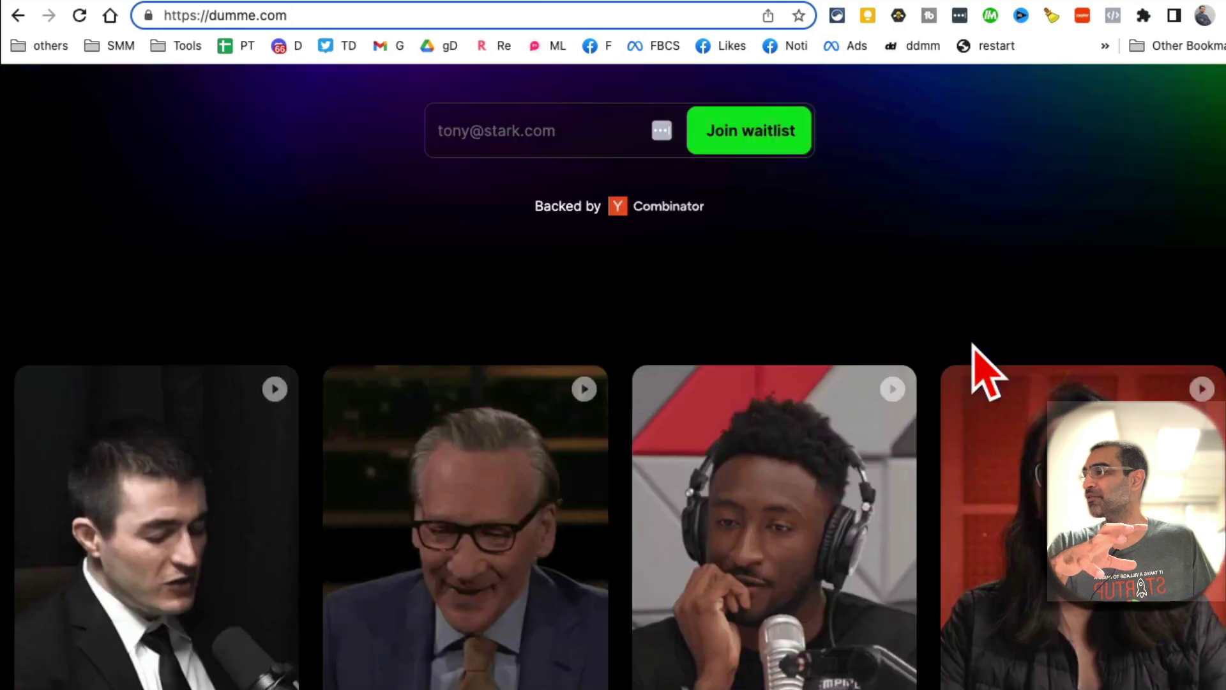
scroll(984, 370, "down", 10)
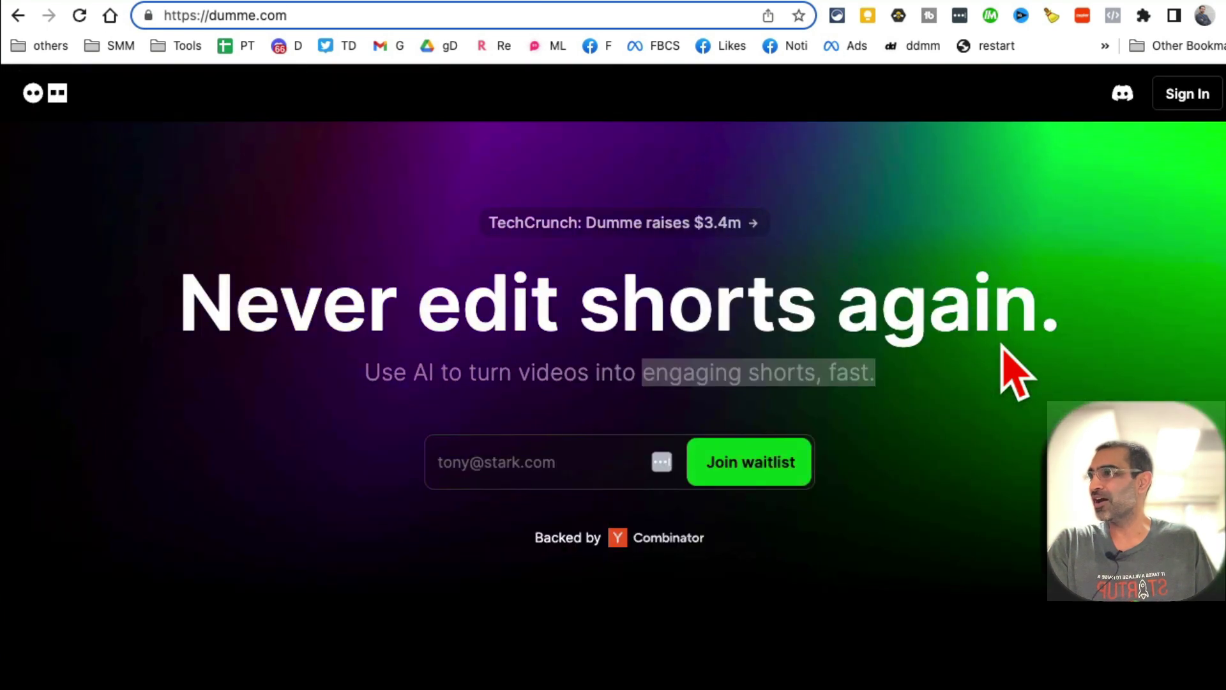
left_click(1187, 99)
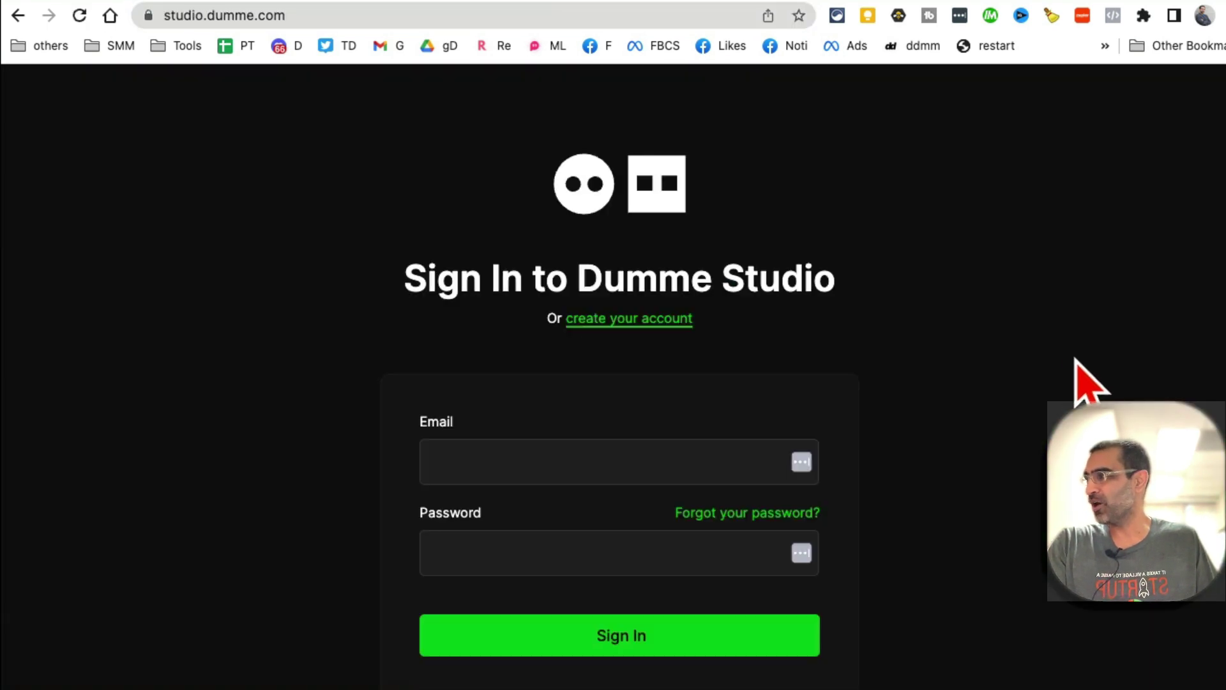
Step: Sign in to Dumme Studio with the account email
left_click(607, 457)
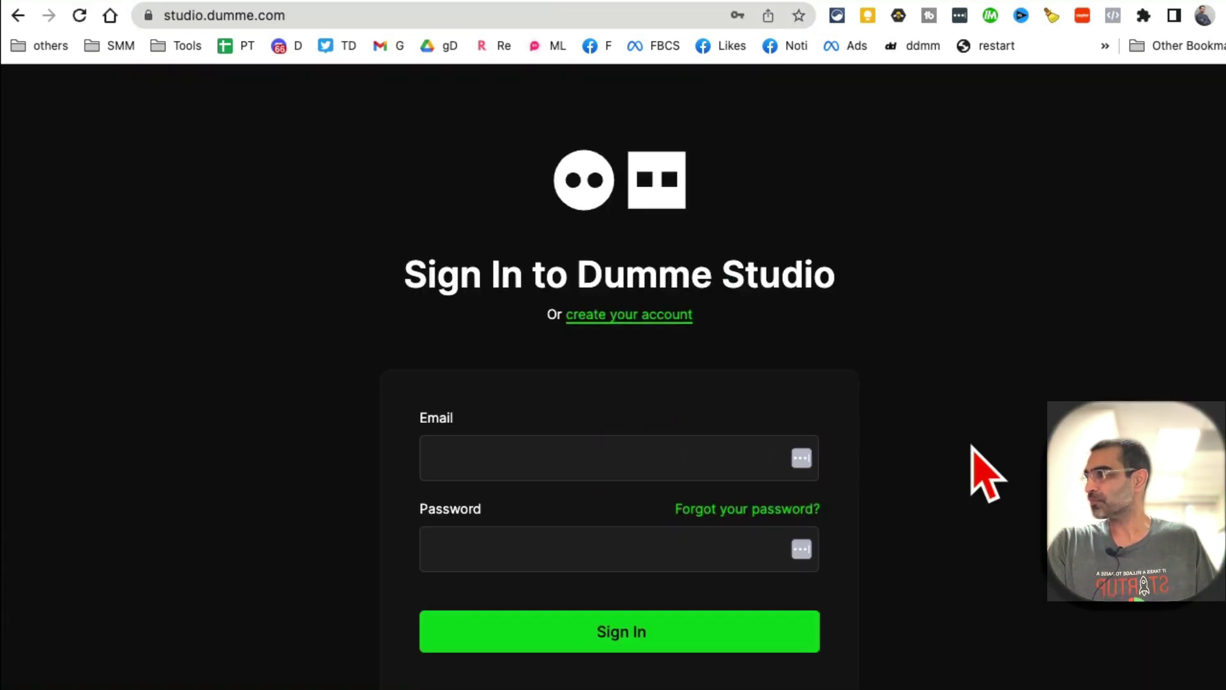
scroll(983, 447, "down", 2)
left_click(581, 377)
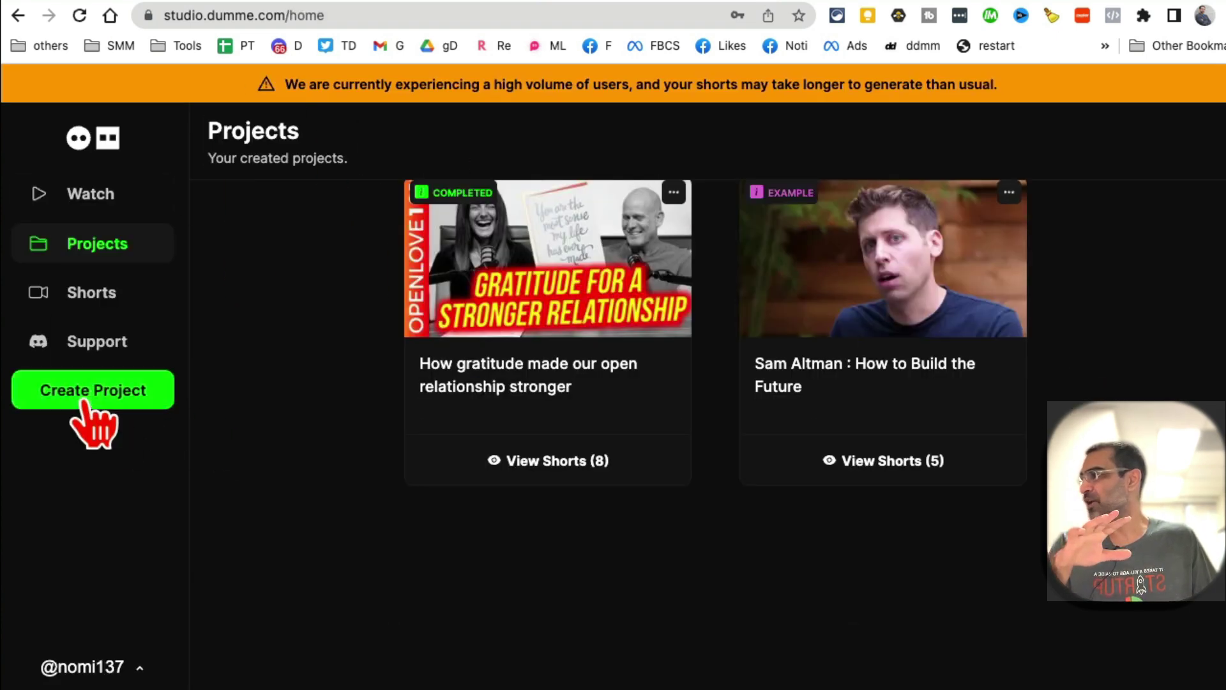
Step: Start and dismiss a new project, then view the example project's five shorts
left_click(84, 401)
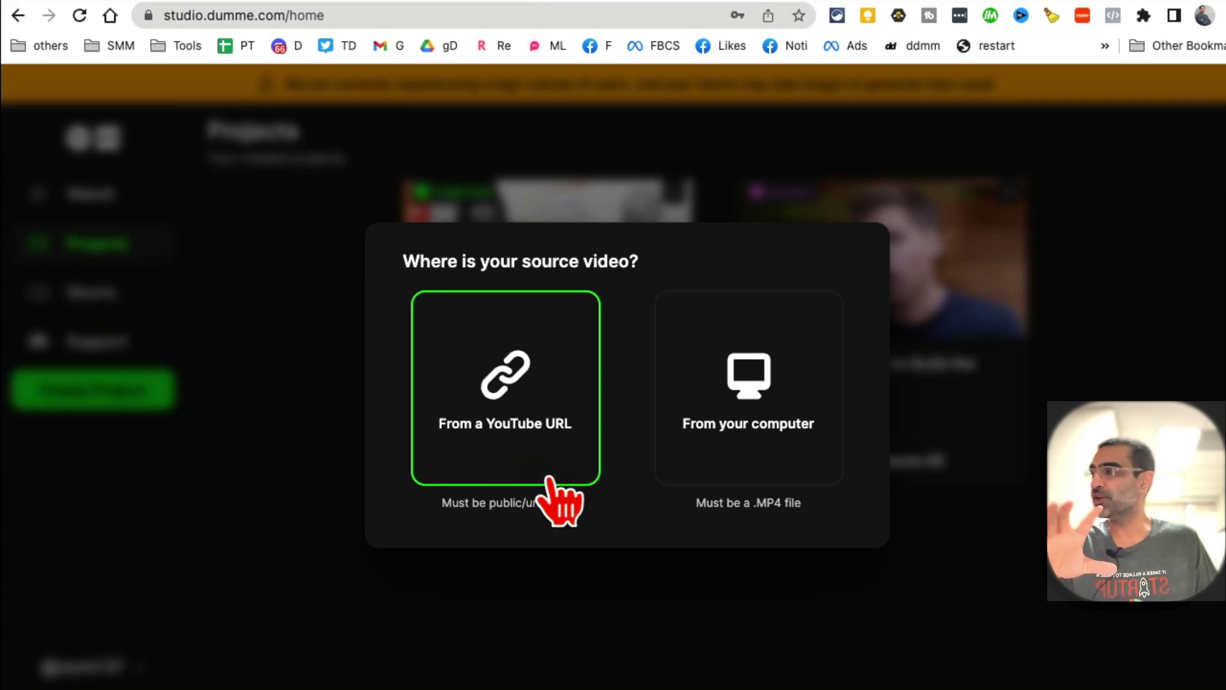
left_click(542, 606)
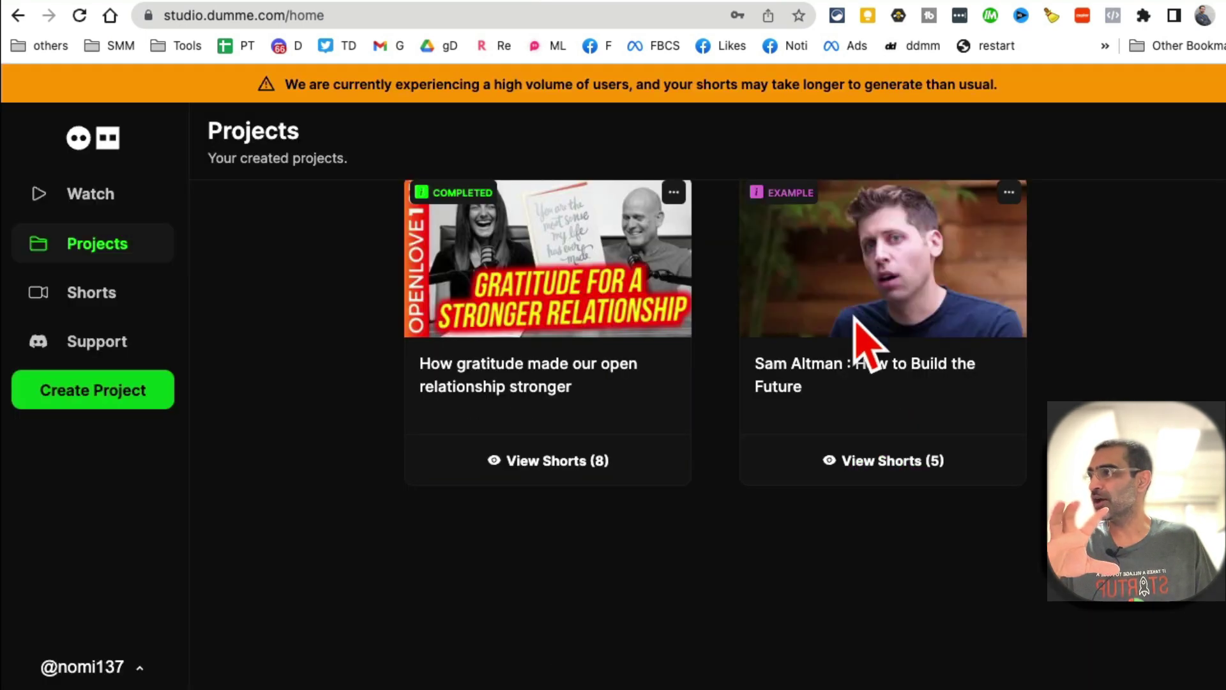
left_click(901, 463)
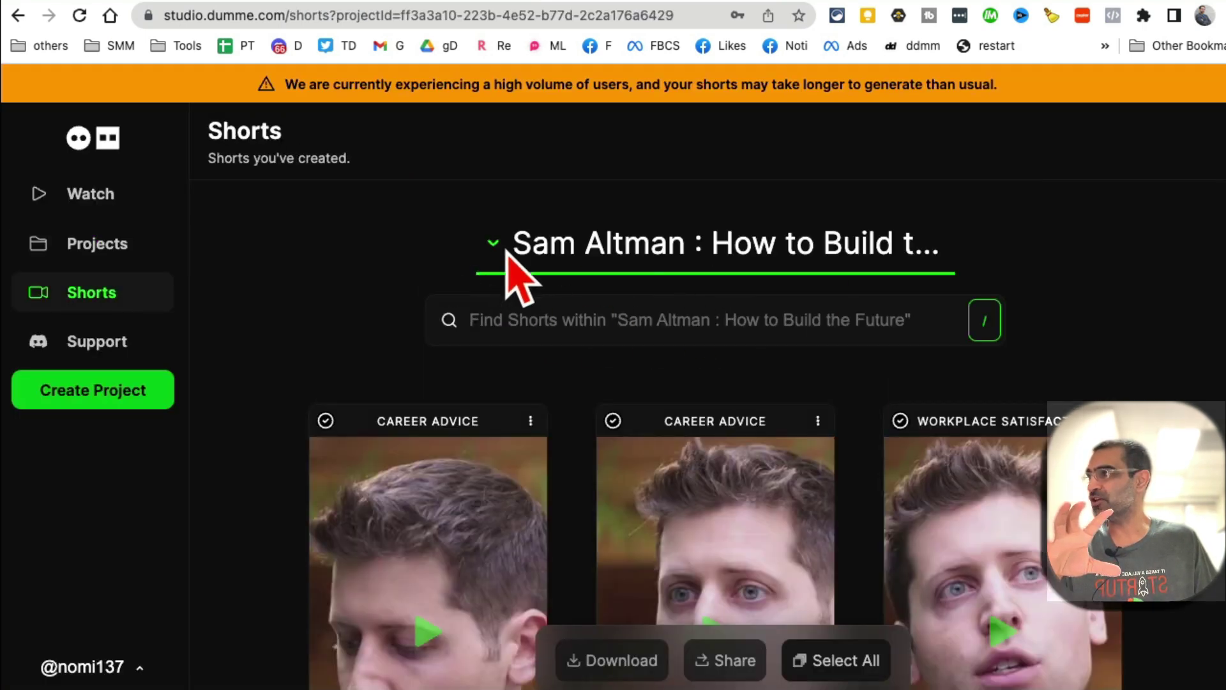
Step: Scroll through the five captioned shorts, including the MOTIVATION and INVESTING clips
scroll(926, 300, "down", 3)
scroll(487, 403, "down", 2)
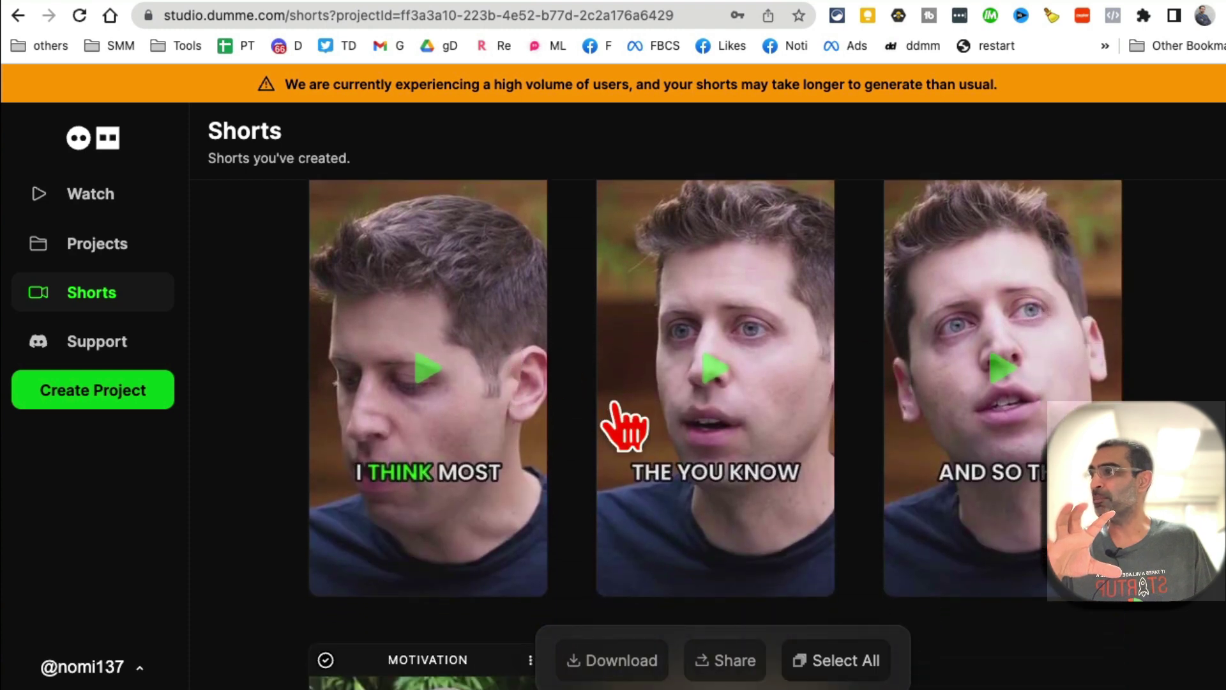
scroll(620, 422, "down", 2)
scroll(780, 493, "down", 6)
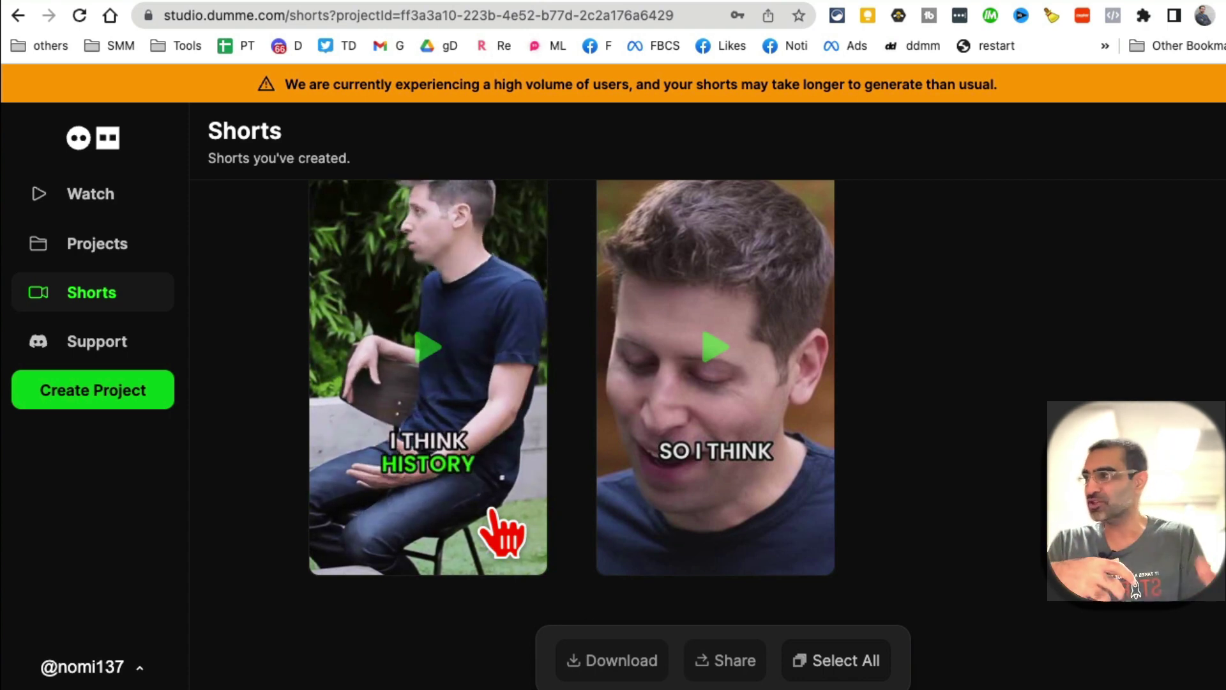
Step: Open the 'Embrace Risk: Unleash Your Inner Doer' short and watch its captioned preview
left_click(498, 488)
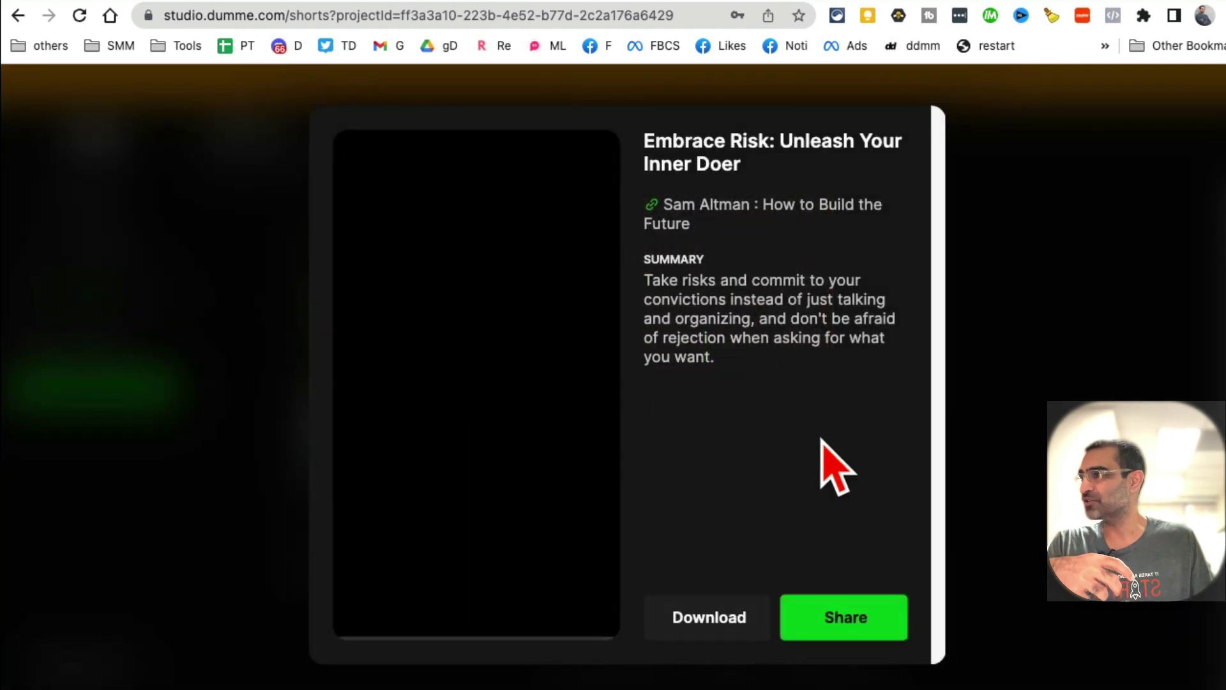